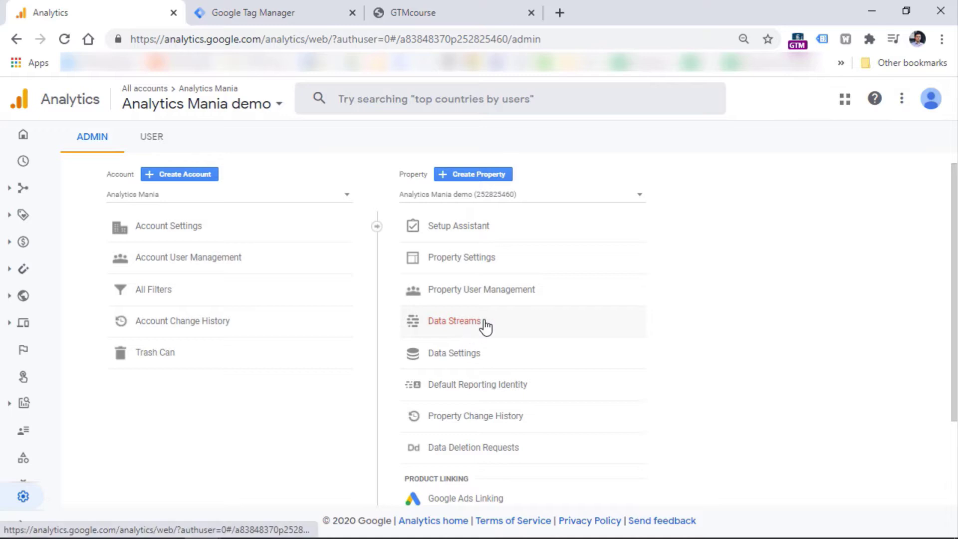
Step: Go to the property's Data Streams and choose the Web platform for a new stream
{"action": "left_click", "coordinate": [464, 328]}
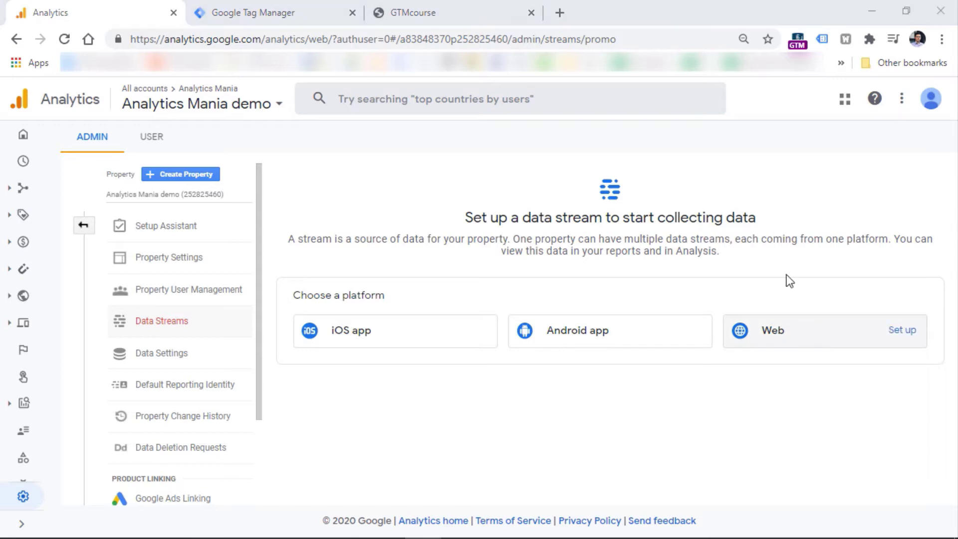
{"action": "left_click", "coordinate": [826, 339]}
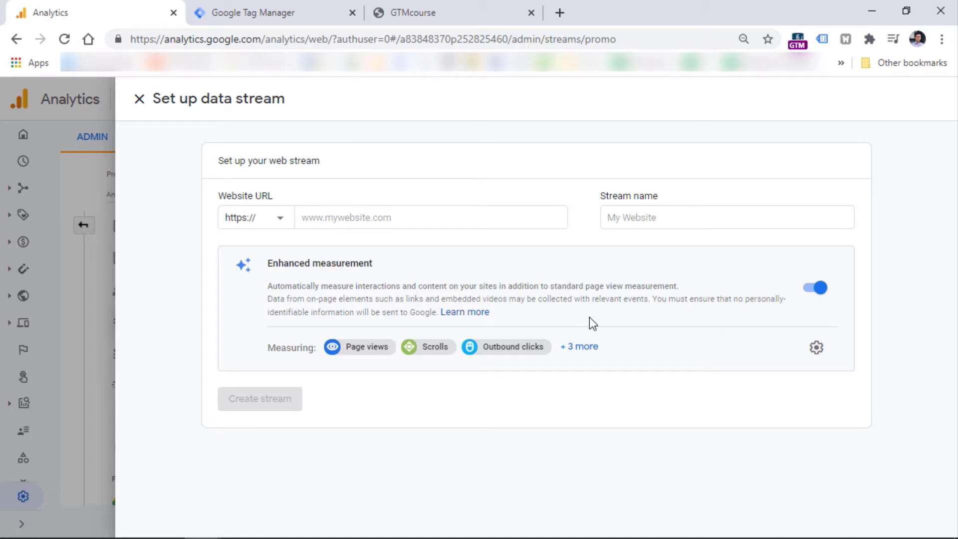
{"action": "left_click", "coordinate": [579, 347]}
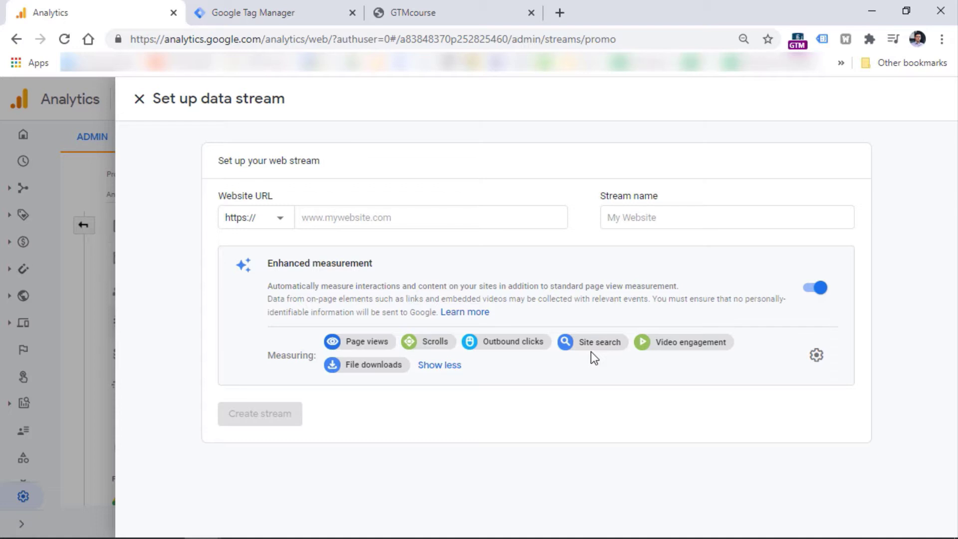
{"action": "left_click", "coordinate": [423, 218]}
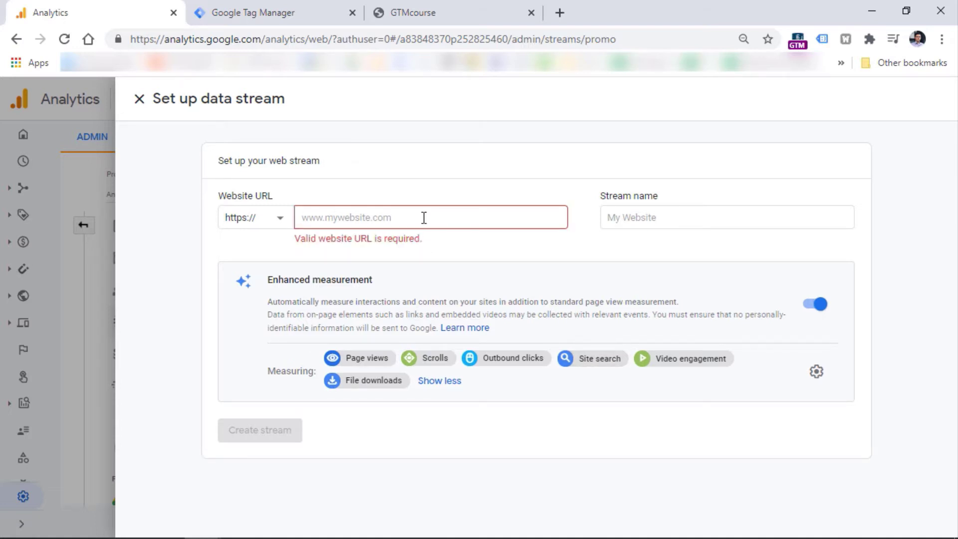
{"action": "type", "text": "https://gtmcourse.myshopify.com/"}
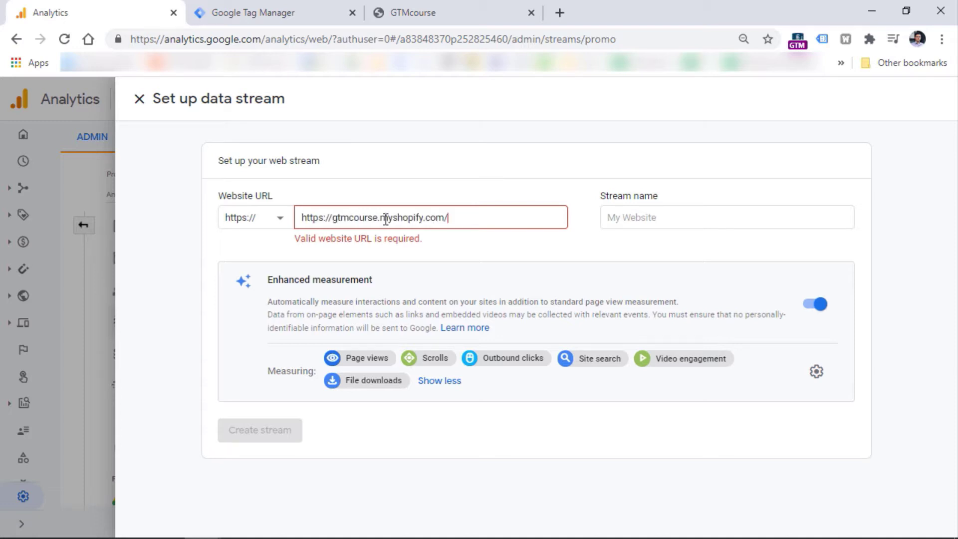
{"action": "type", "text": "GTM Sandbox website"}
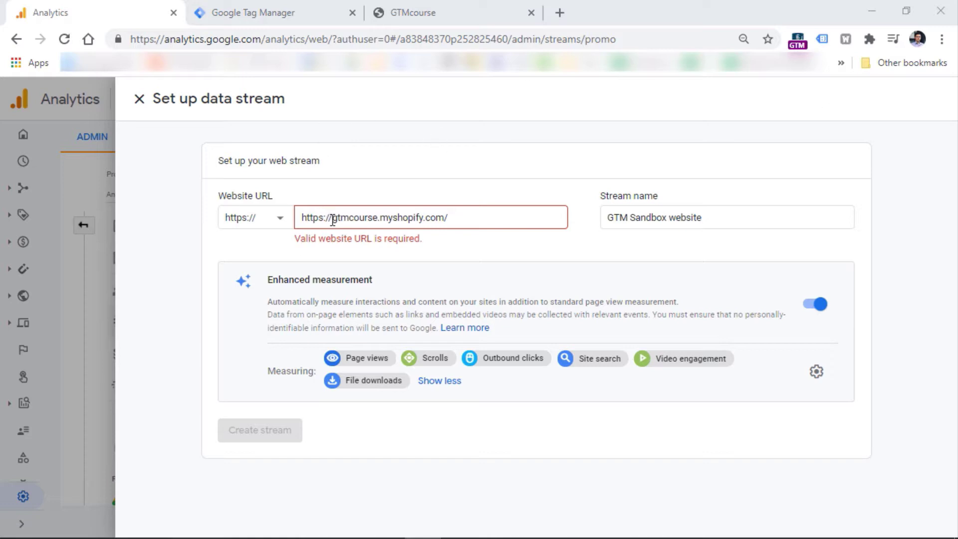
{"action": "left_click_drag", "start_coordinate": [332, 218], "coordinate": [301, 218]}
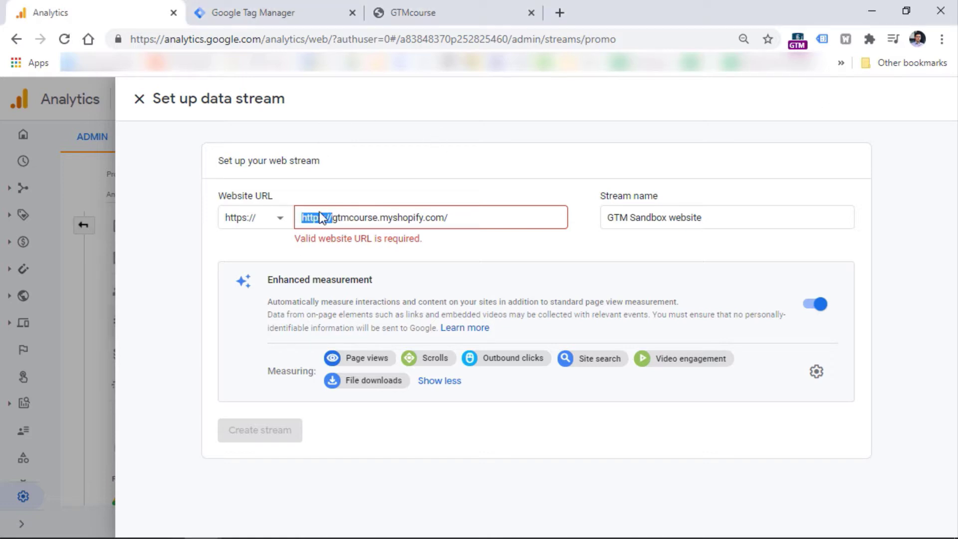
{"action": "key", "text": "BackSpace"}
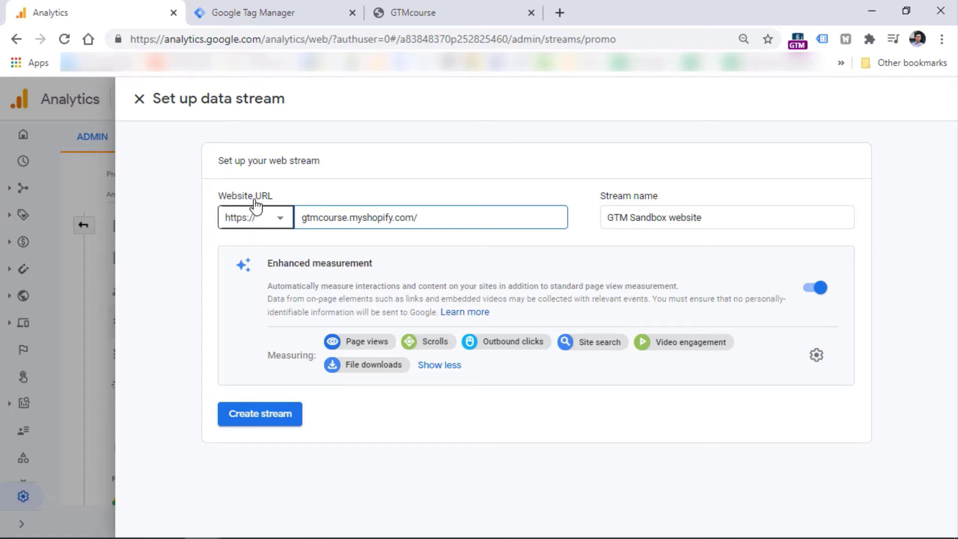
{"action": "left_click", "coordinate": [261, 419]}
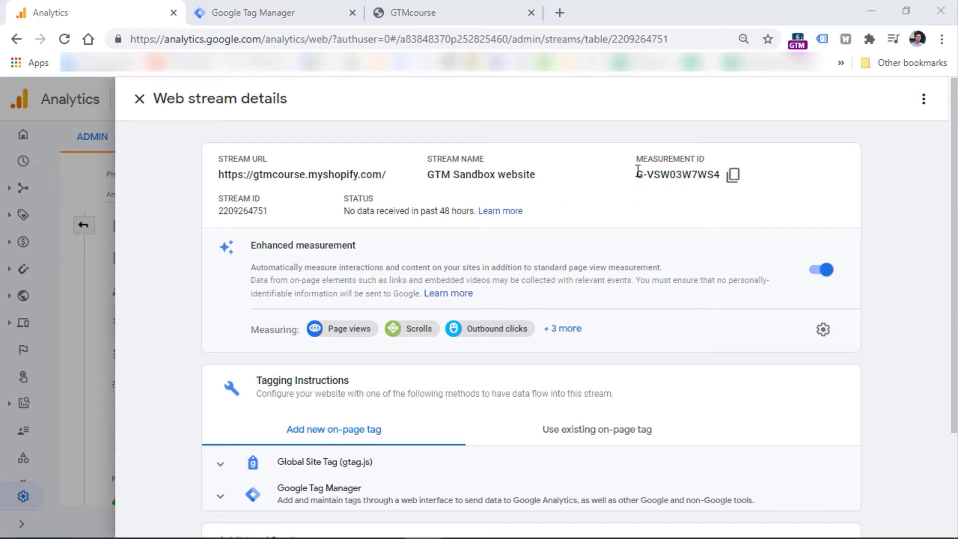
Step: Select the new stream's Measurement ID
{"action": "left_click_drag", "start_coordinate": [637, 174], "coordinate": [720, 173]}
{"action": "left_click", "coordinate": [720, 172]}
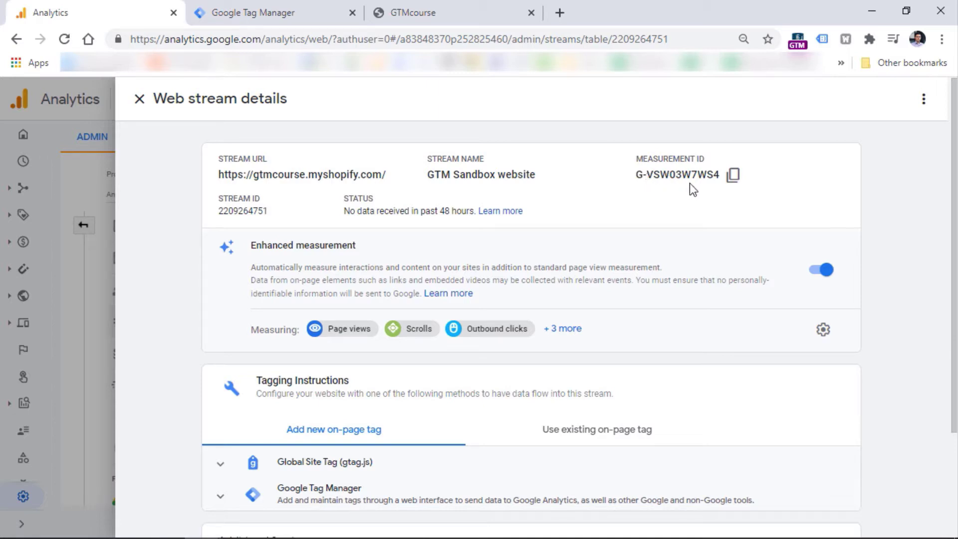
{"action": "left_click_drag", "start_coordinate": [636, 176], "coordinate": [719, 175]}
{"action": "left_click", "coordinate": [645, 175]}
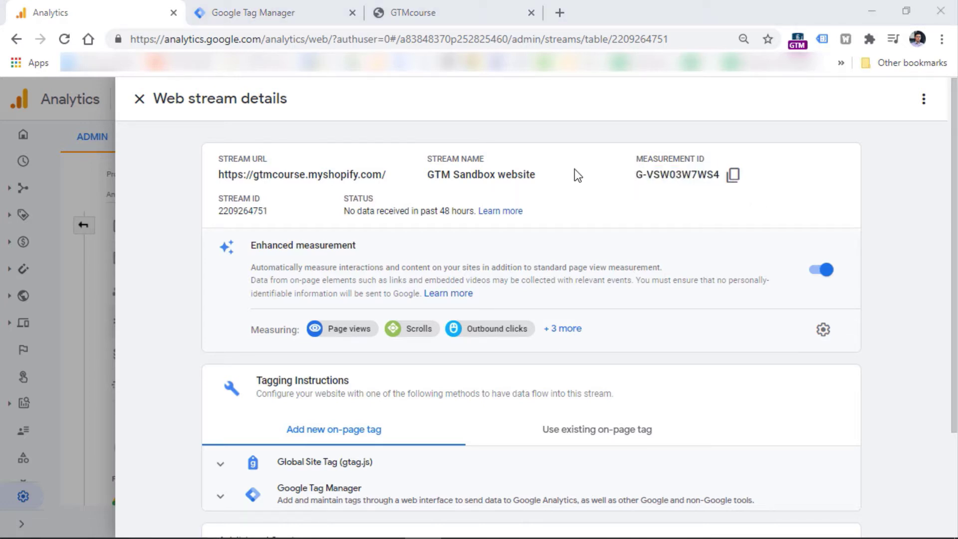
Step: Review and collapse the Global Site Tag (gtag.js) code, then expand the Google Tag Manager option
{"action": "left_click", "coordinate": [221, 465]}
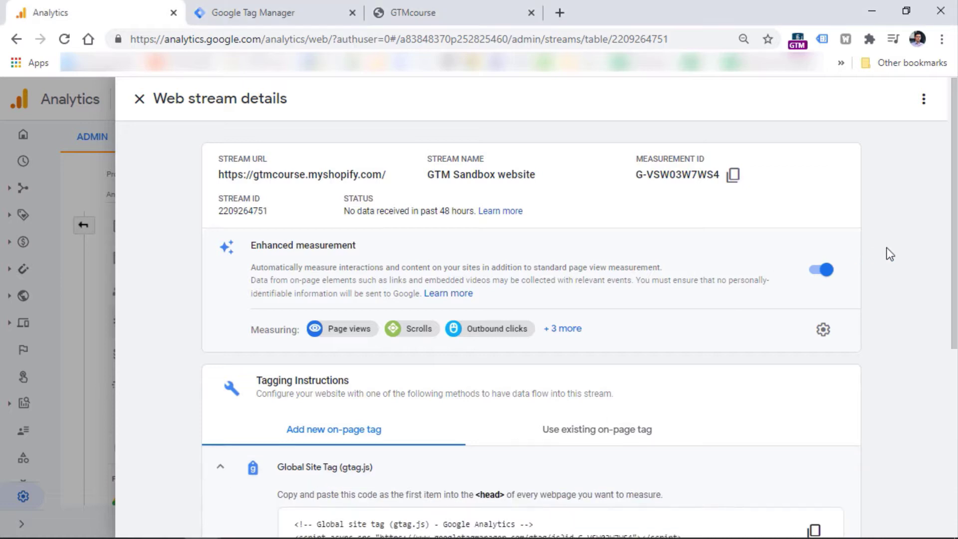
{"action": "scroll", "coordinate": [948, 214], "scroll_direction": "down", "scroll_amount": 2}
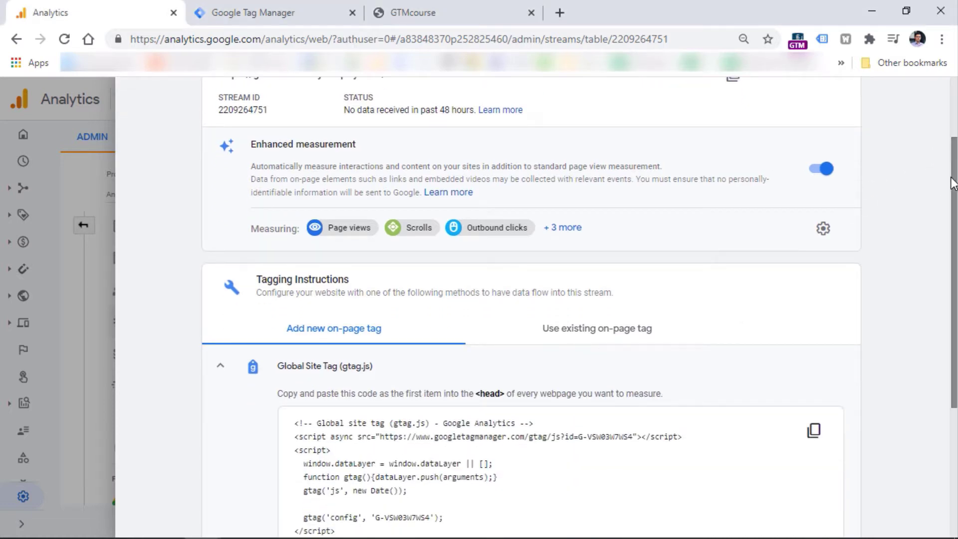
{"action": "scroll", "coordinate": [947, 200], "scroll_direction": "down", "scroll_amount": 3}
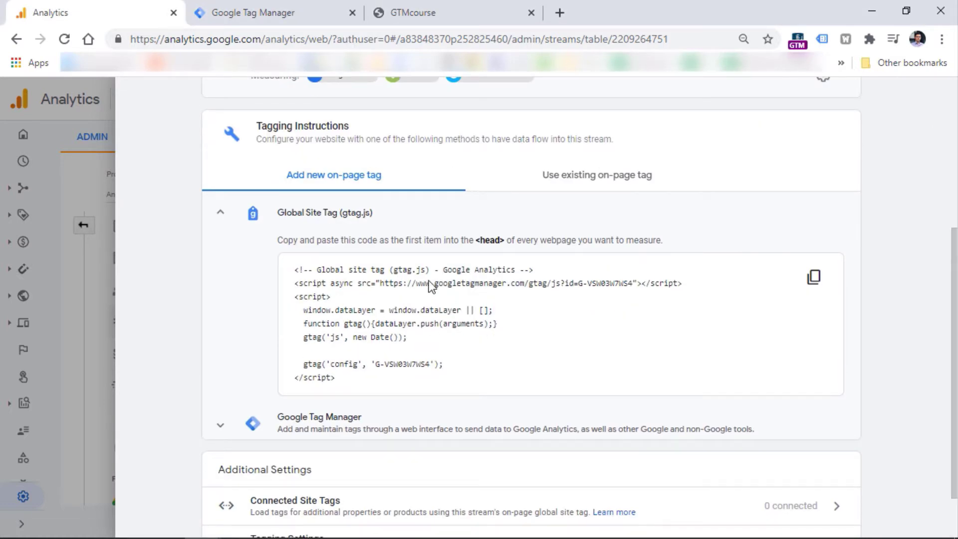
{"action": "left_click", "coordinate": [225, 215]}
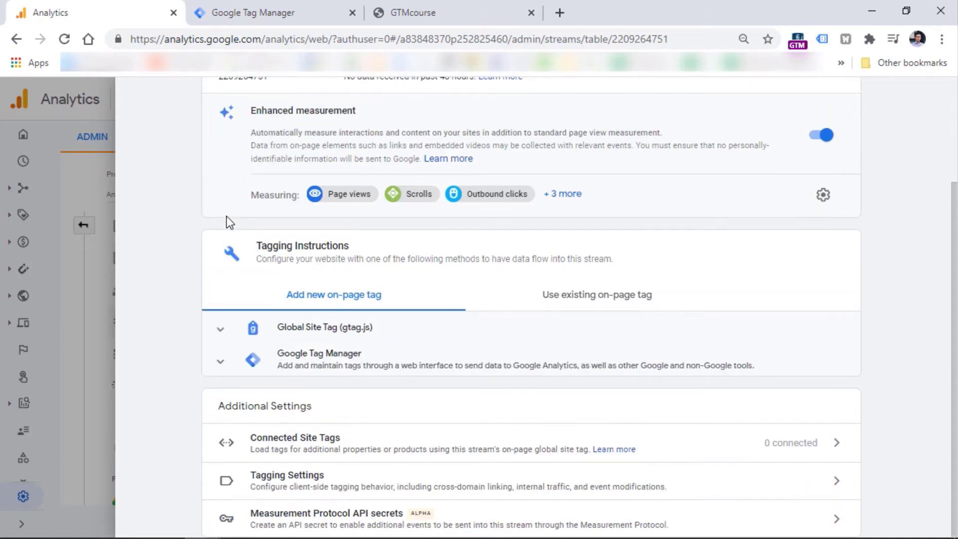
{"action": "left_click", "coordinate": [220, 361]}
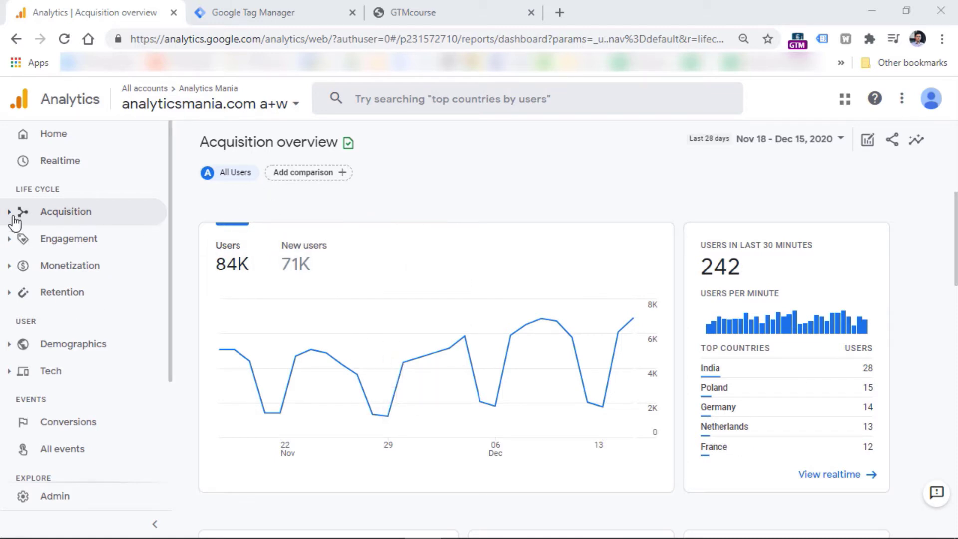
{"action": "left_click", "coordinate": [18, 211]}
{"action": "left_click", "coordinate": [13, 212]}
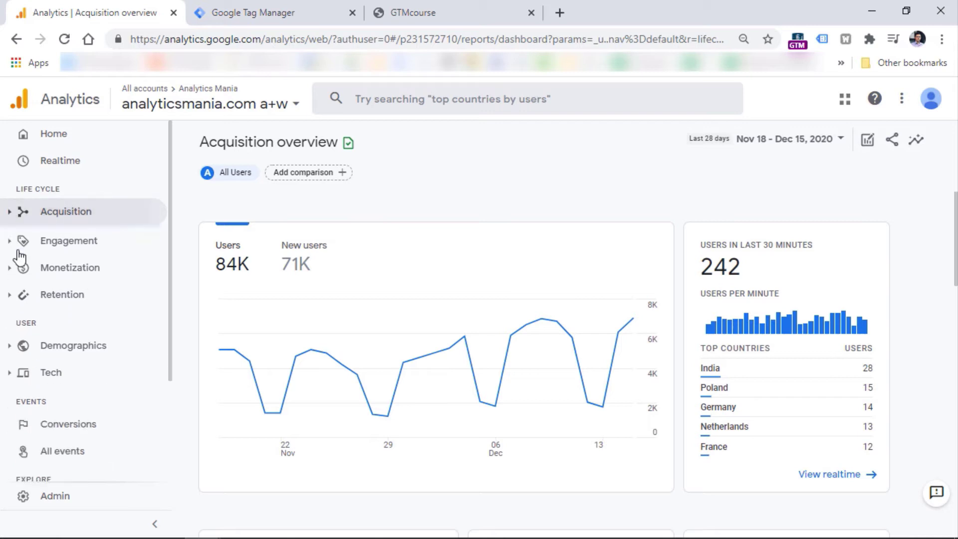
{"action": "left_click", "coordinate": [13, 239]}
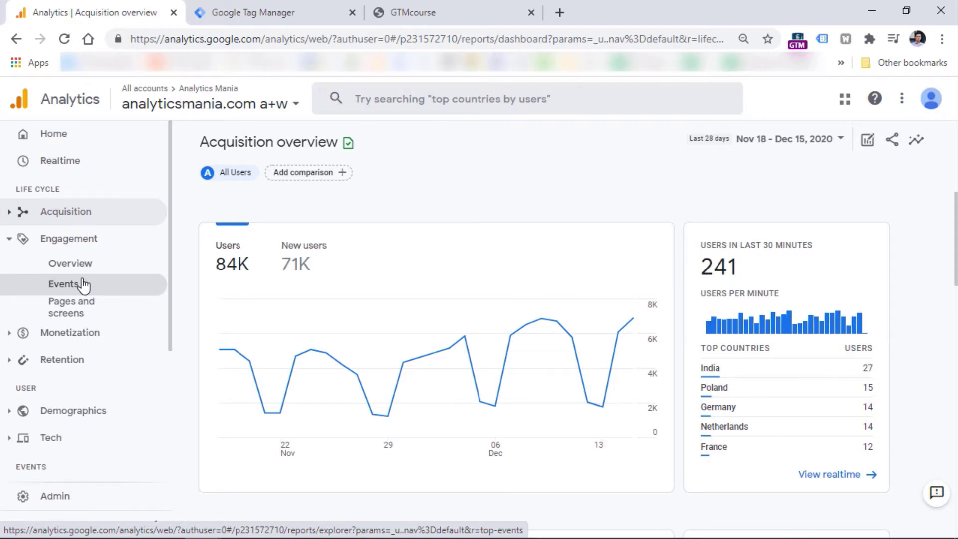
{"action": "left_click", "coordinate": [21, 239]}
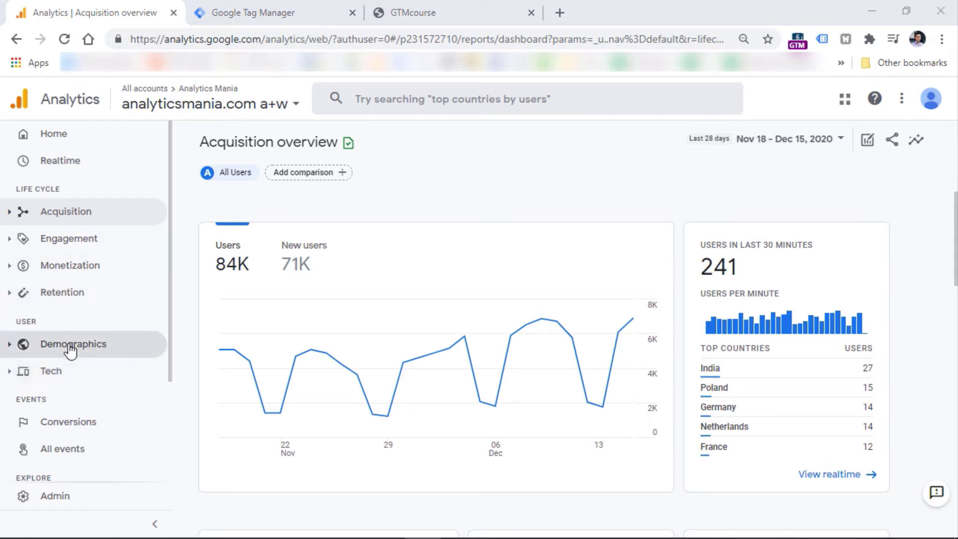
{"action": "left_click_drag", "start_coordinate": [171, 239], "coordinate": [171, 321]}
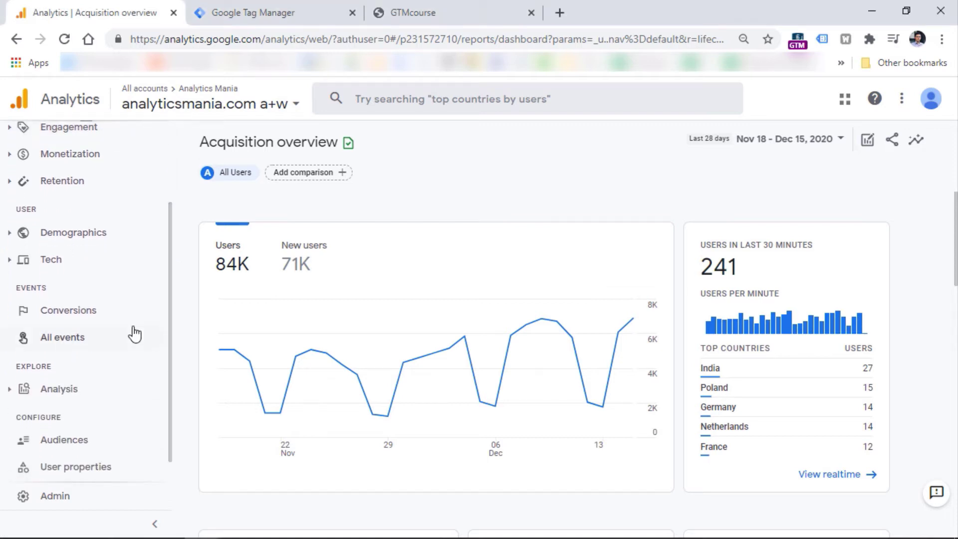
Step: Expand the Analysis section in the left sidebar and go to Analysis hub
{"action": "left_click", "coordinate": [65, 343]}
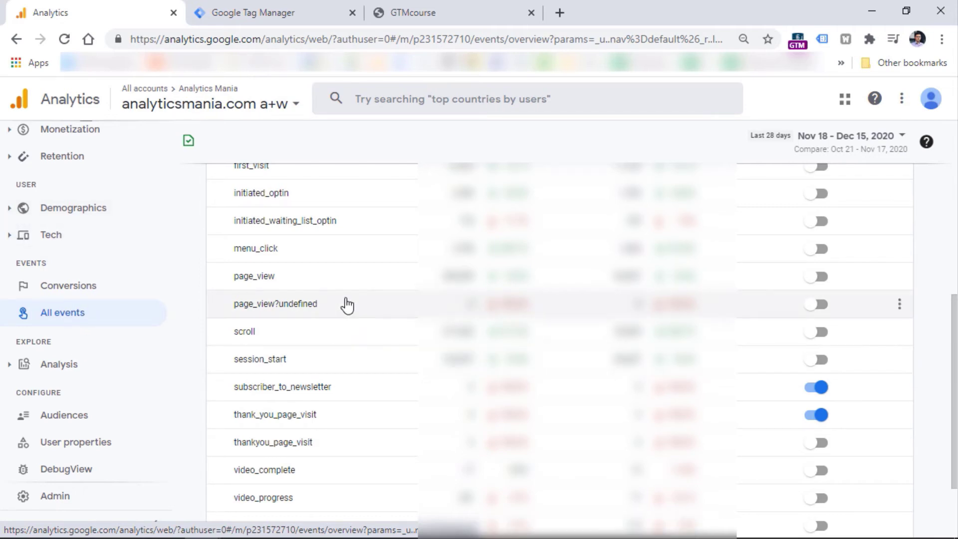
{"action": "scroll", "coordinate": [278, 303], "scroll_direction": "up", "scroll_amount": 5}
{"action": "scroll", "coordinate": [265, 335], "scroll_direction": "down", "scroll_amount": 5}
{"action": "left_click", "coordinate": [75, 365]}
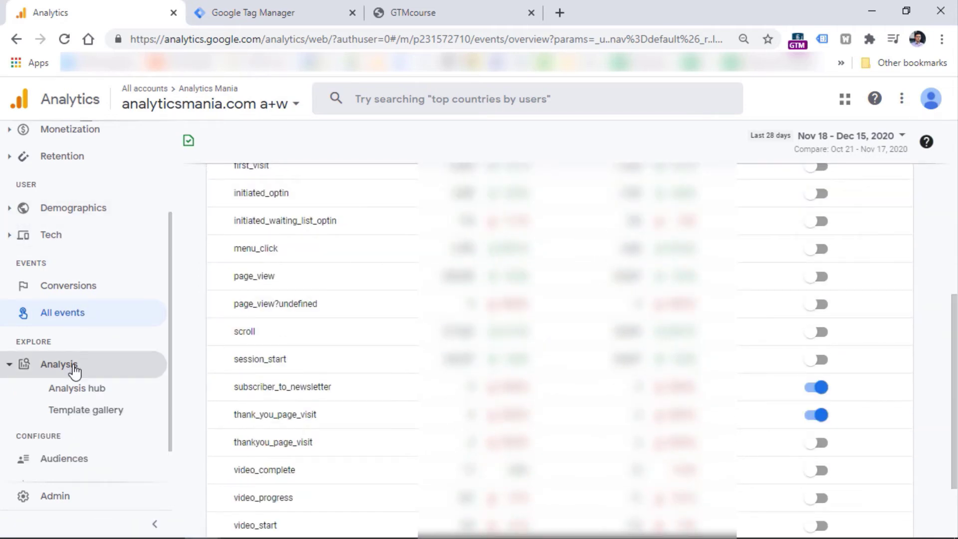
{"action": "left_click", "coordinate": [10, 367]}
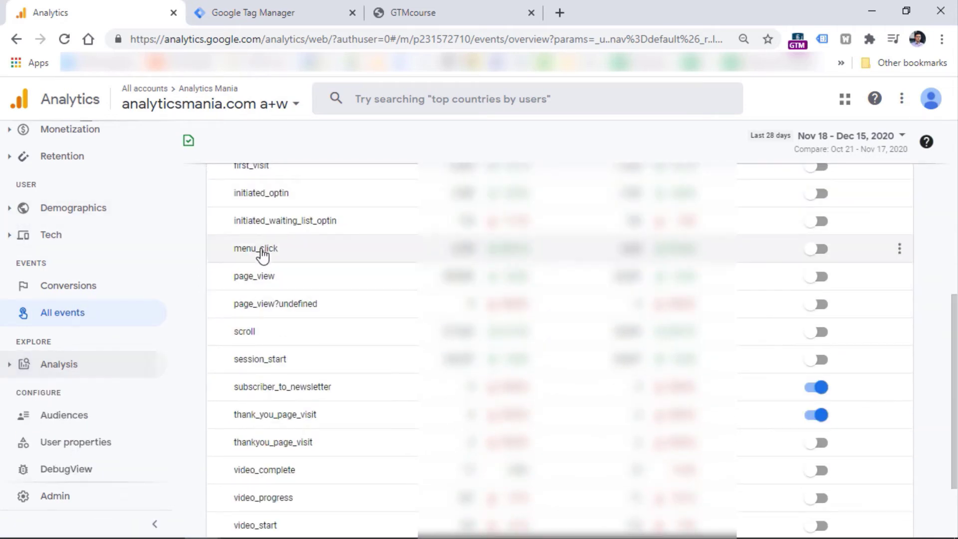
{"action": "left_click", "coordinate": [55, 369]}
{"action": "left_click", "coordinate": [90, 393]}
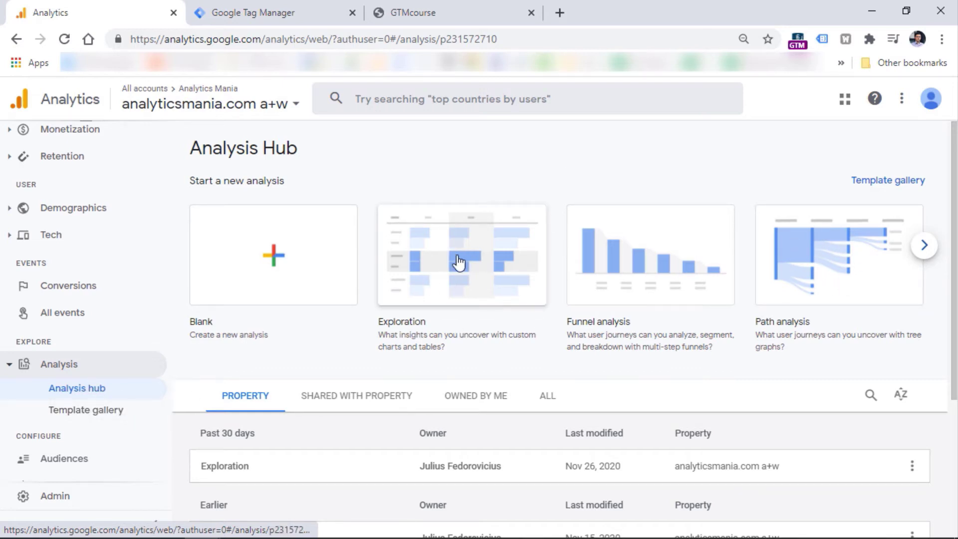
Step: Start a new free-form Exploration from the Analysis Hub templates
{"action": "scroll", "coordinate": [112, 300], "scroll_direction": "down", "scroll_amount": 1}
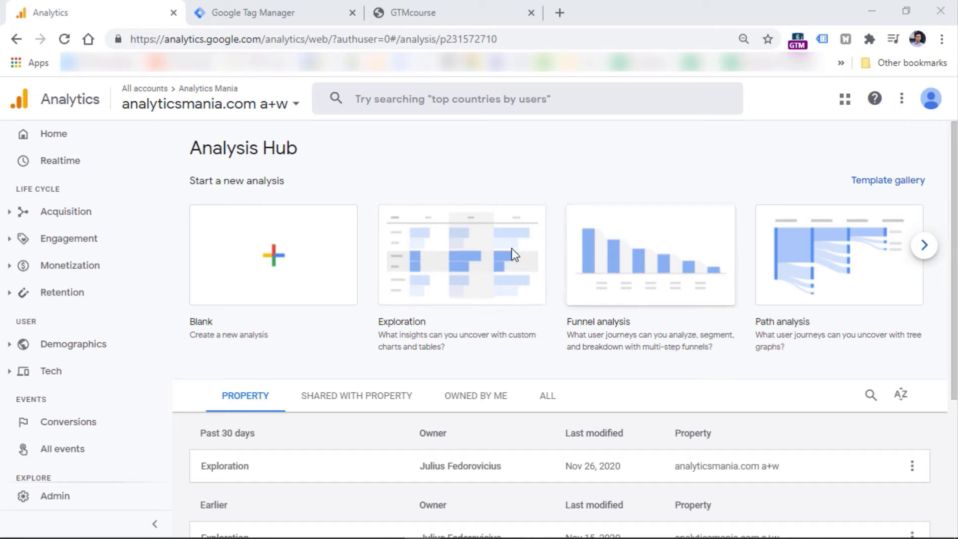
{"action": "left_click", "coordinate": [464, 262]}
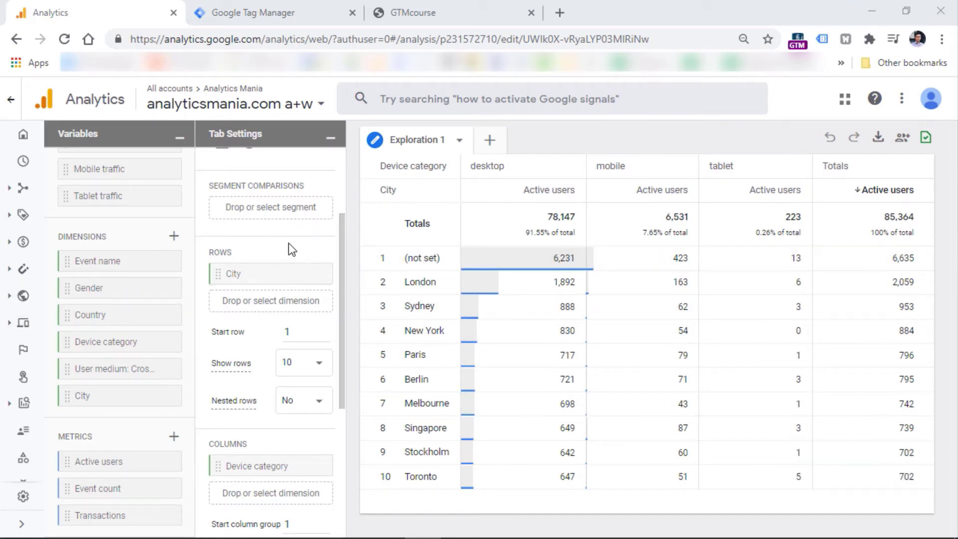
Step: Replace City with Country in the rows and switch the visualization to Geo map
{"action": "left_click", "coordinate": [315, 273]}
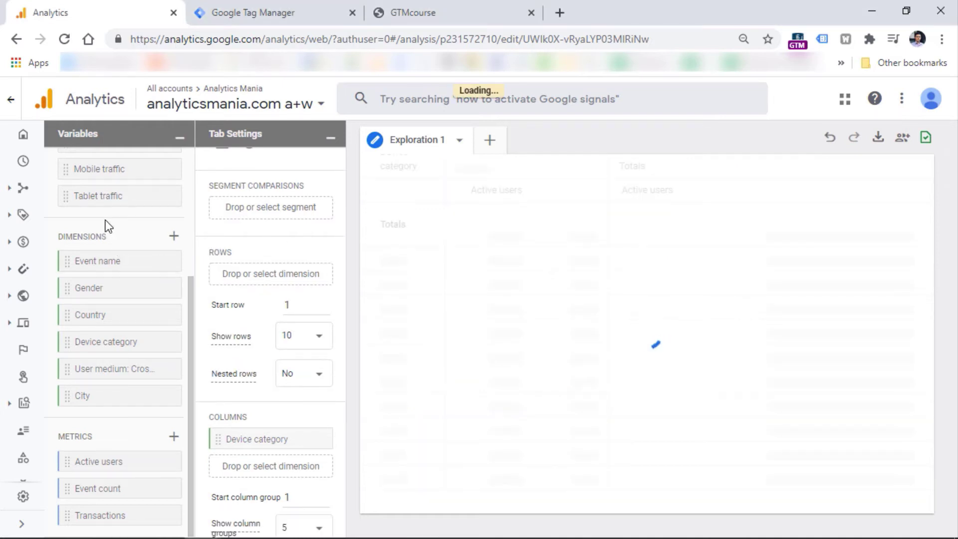
{"action": "left_click_drag", "start_coordinate": [91, 305], "coordinate": [247, 280]}
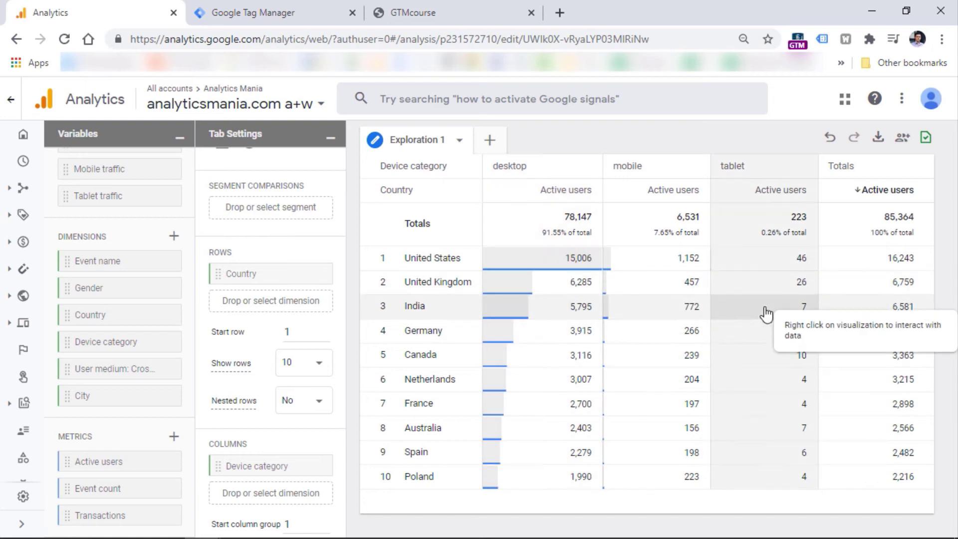
{"action": "scroll", "coordinate": [264, 307], "scroll_direction": "down", "scroll_amount": 5}
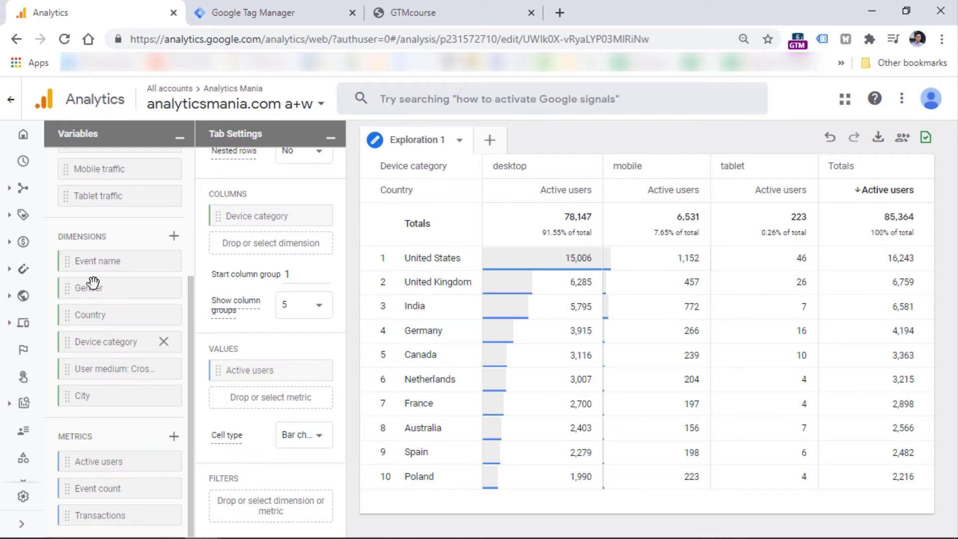
{"action": "left_click", "coordinate": [174, 238]}
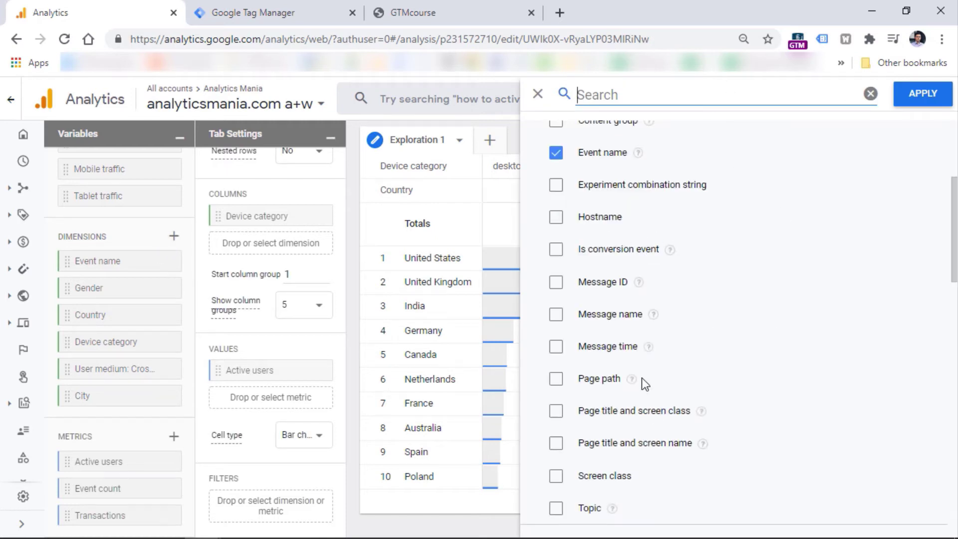
{"action": "left_click", "coordinate": [538, 93]}
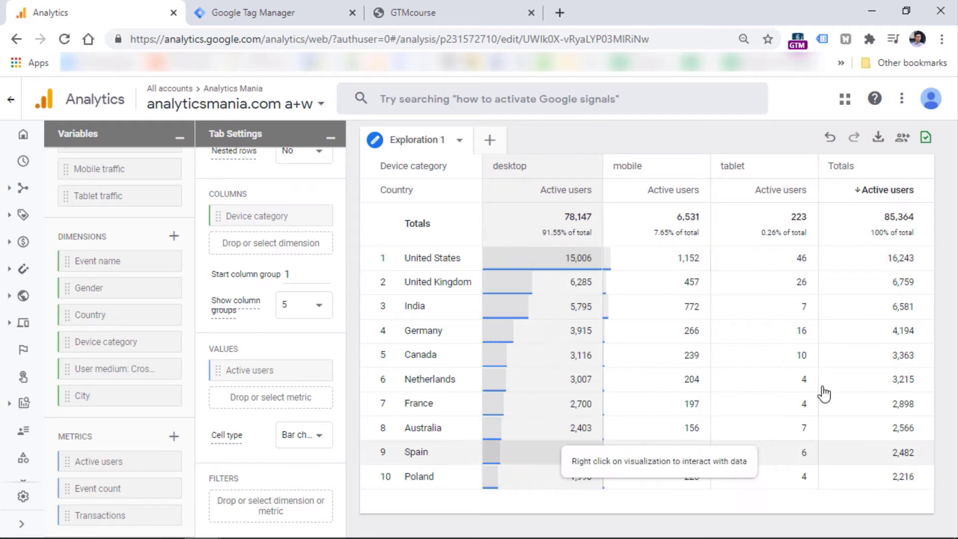
{"action": "scroll", "coordinate": [248, 282], "scroll_direction": "up", "scroll_amount": 8}
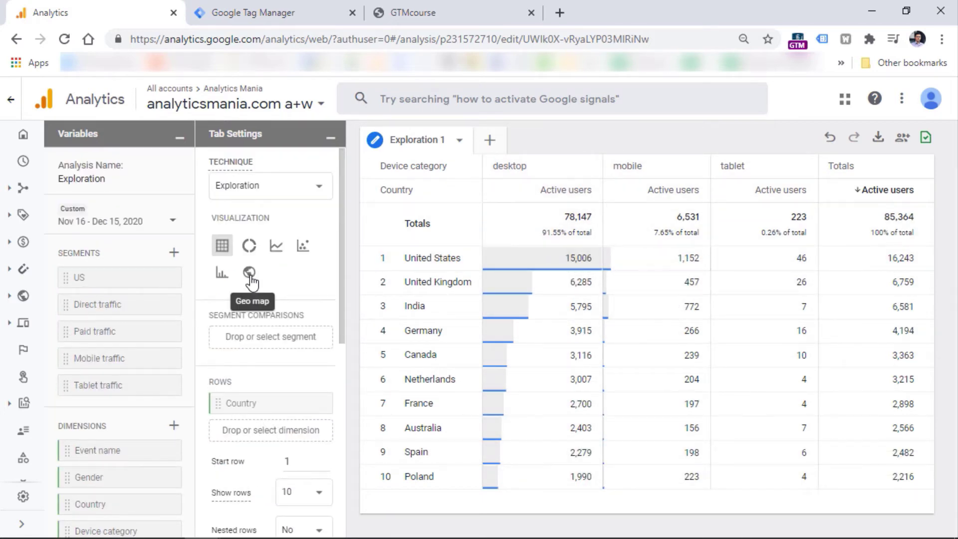
{"action": "left_click", "coordinate": [249, 273]}
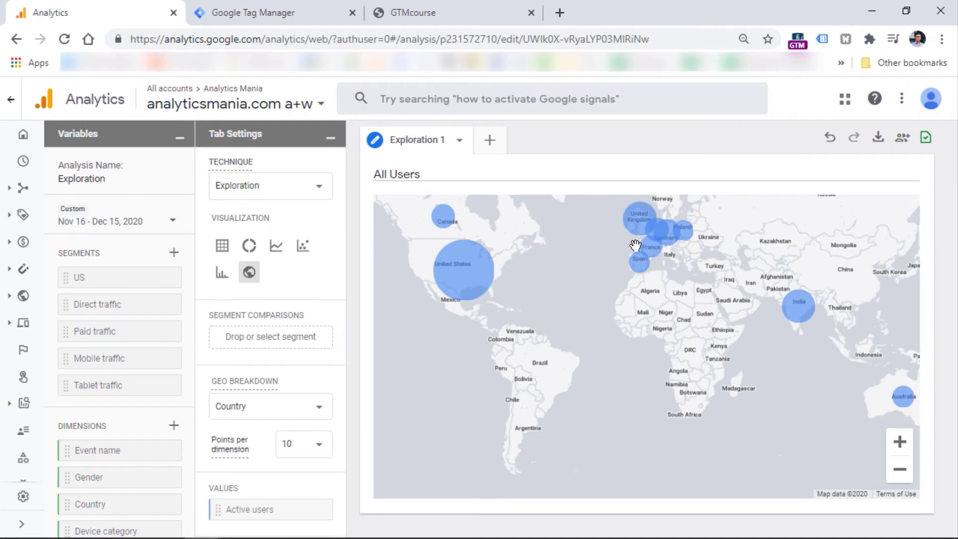
{"action": "left_click", "coordinate": [489, 140]}
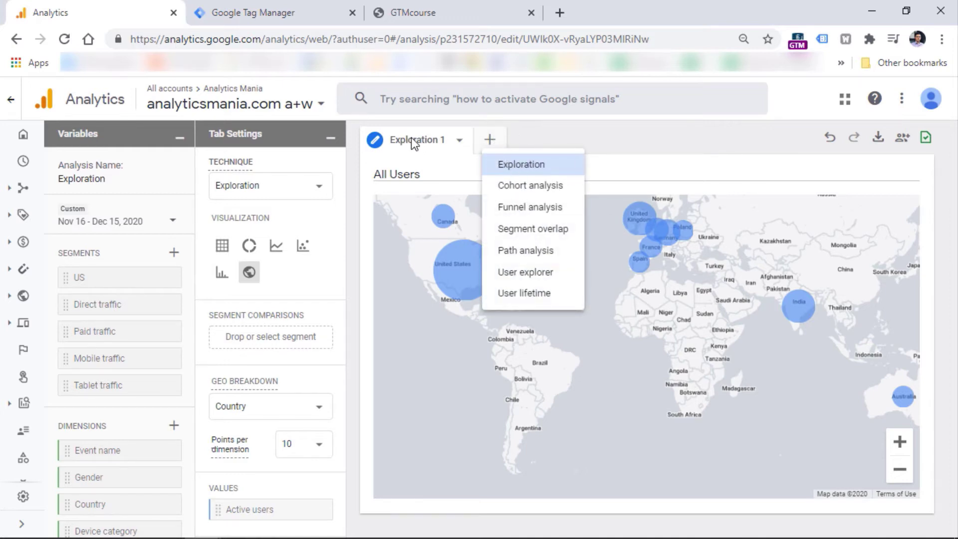
Step: Add a Funnel analysis tab to the exploration
{"action": "left_click", "coordinate": [517, 135]}
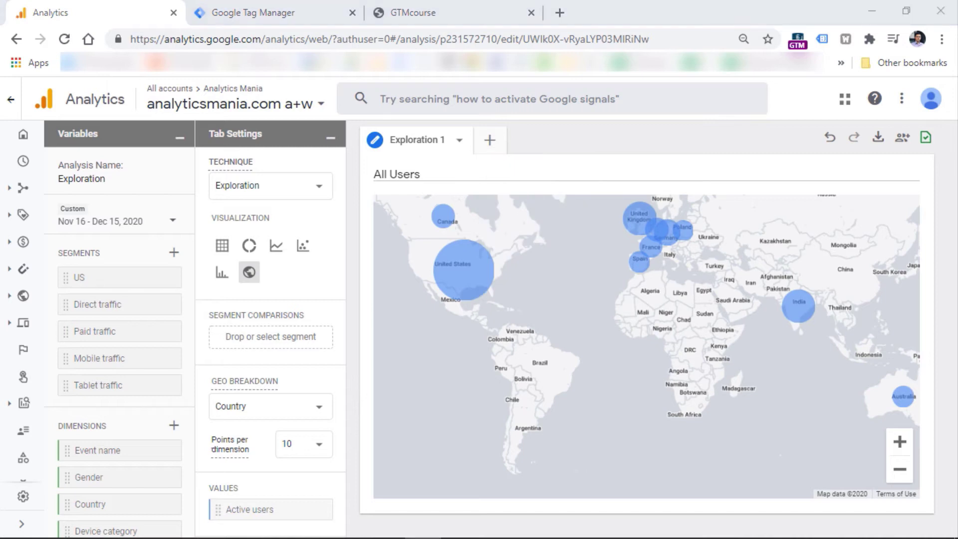
{"action": "left_click", "coordinate": [489, 142]}
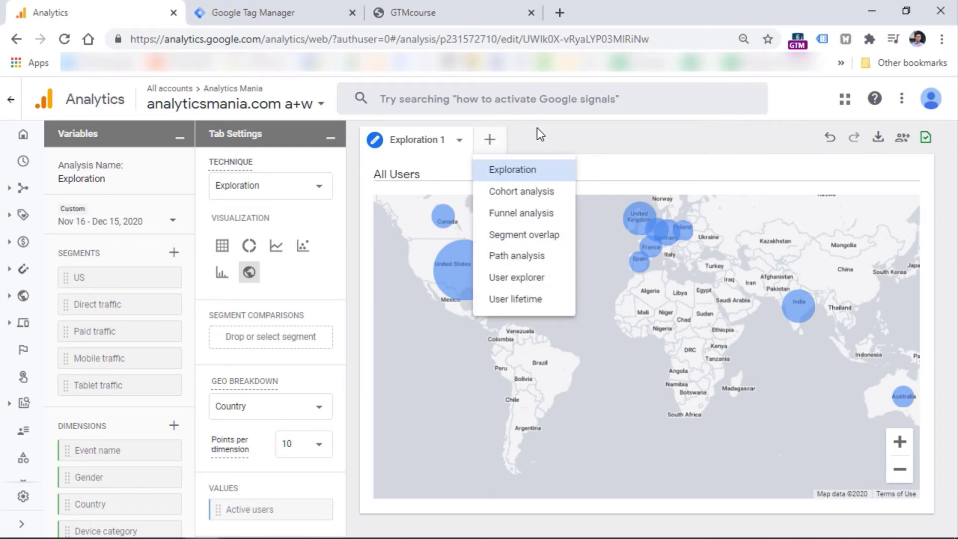
{"action": "left_click", "coordinate": [521, 214]}
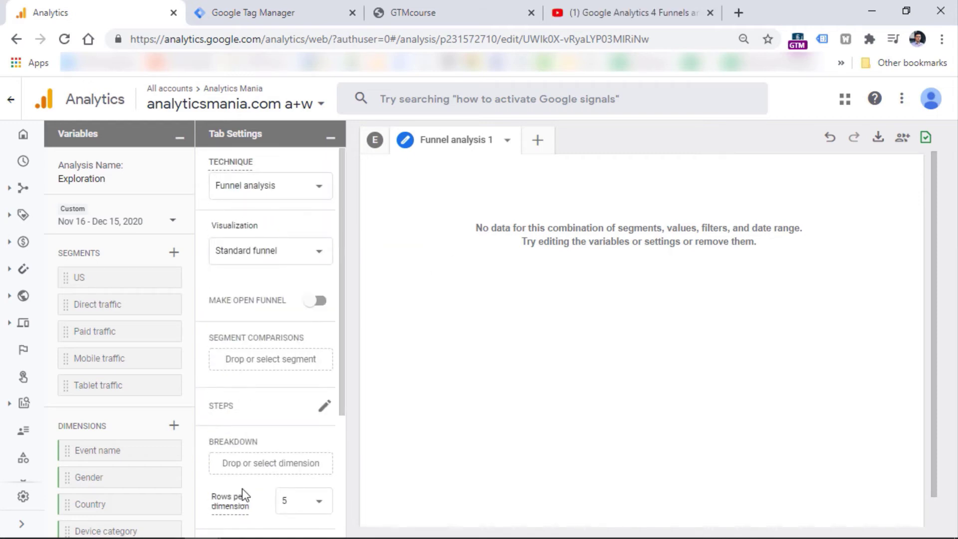
Step: Name funnel Step 1 'Initiated optin' with the event condition initiated_optin
{"action": "left_click", "coordinate": [325, 409]}
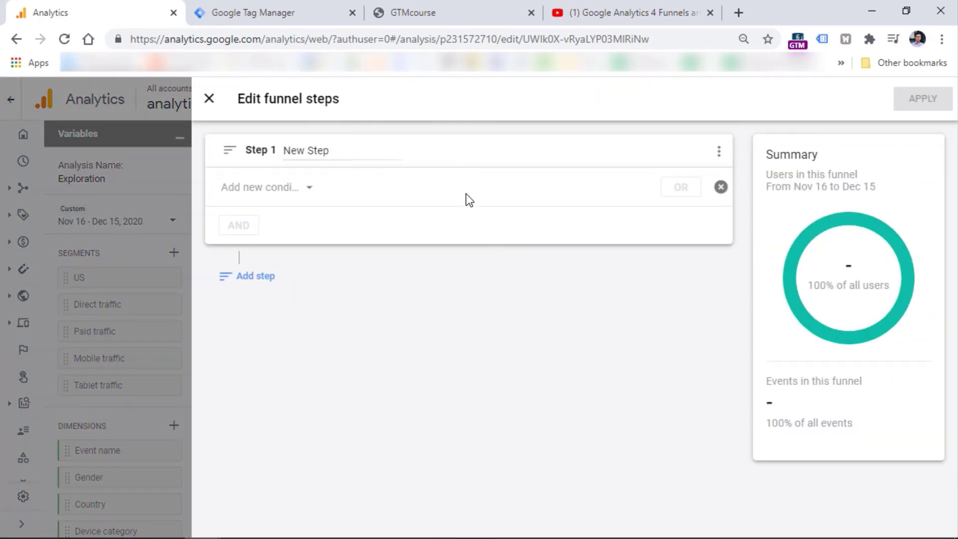
{"action": "left_click", "coordinate": [329, 155]}
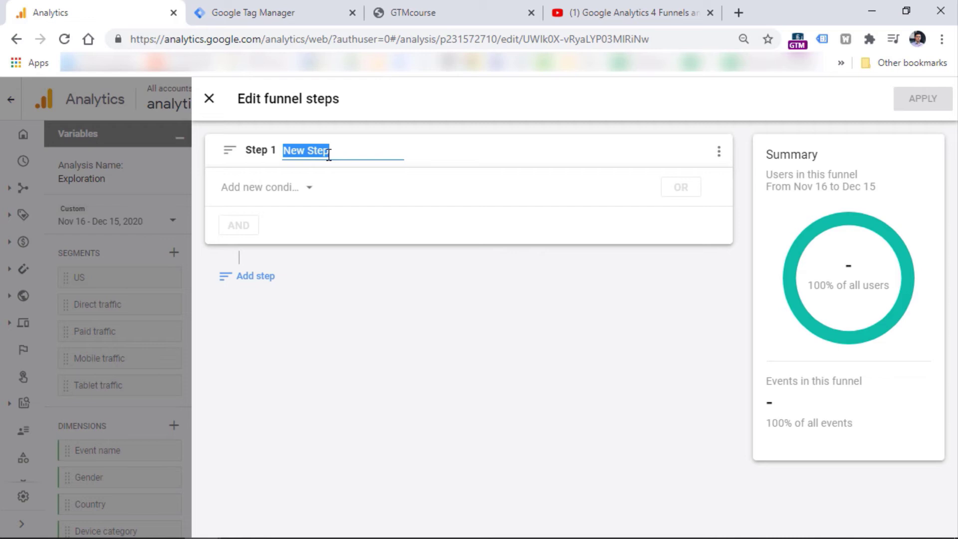
{"action": "type", "text": "Initiated optin"}
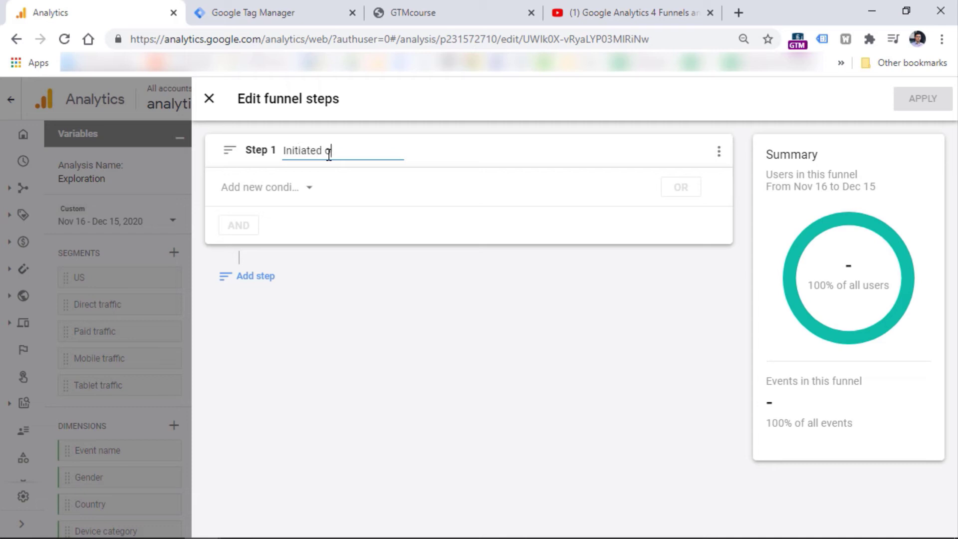
{"action": "left_click", "coordinate": [273, 190]}
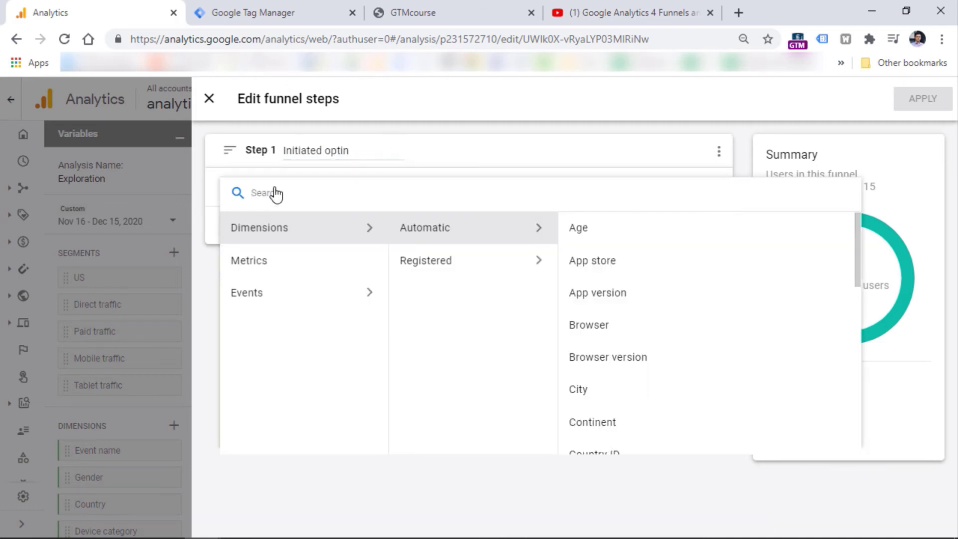
{"action": "left_click", "coordinate": [306, 300]}
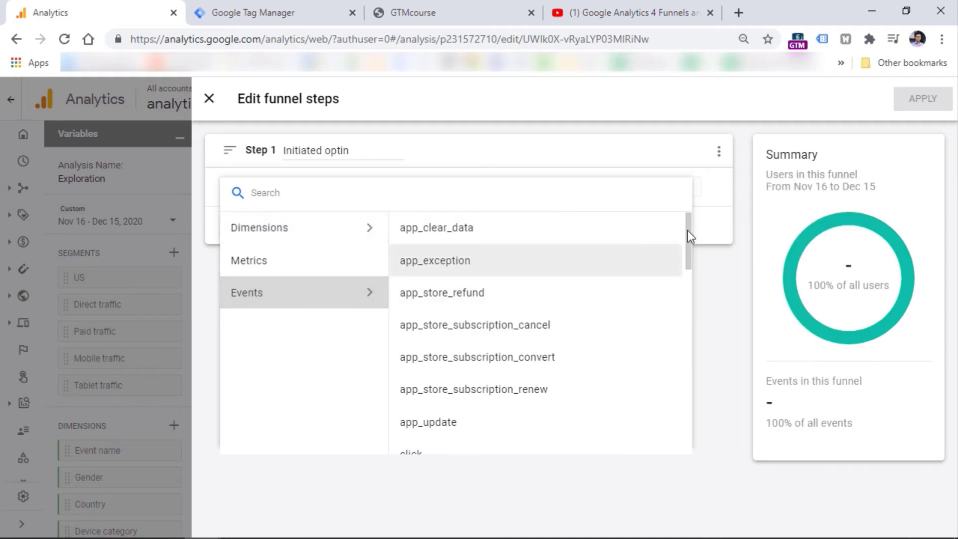
{"action": "left_click_drag", "start_coordinate": [688, 231], "coordinate": [689, 349]}
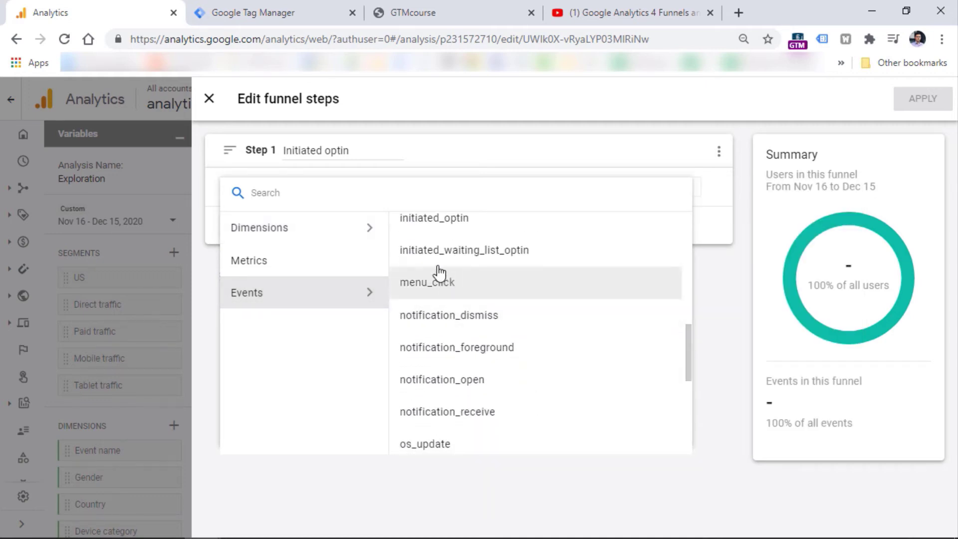
{"action": "left_click", "coordinate": [439, 221]}
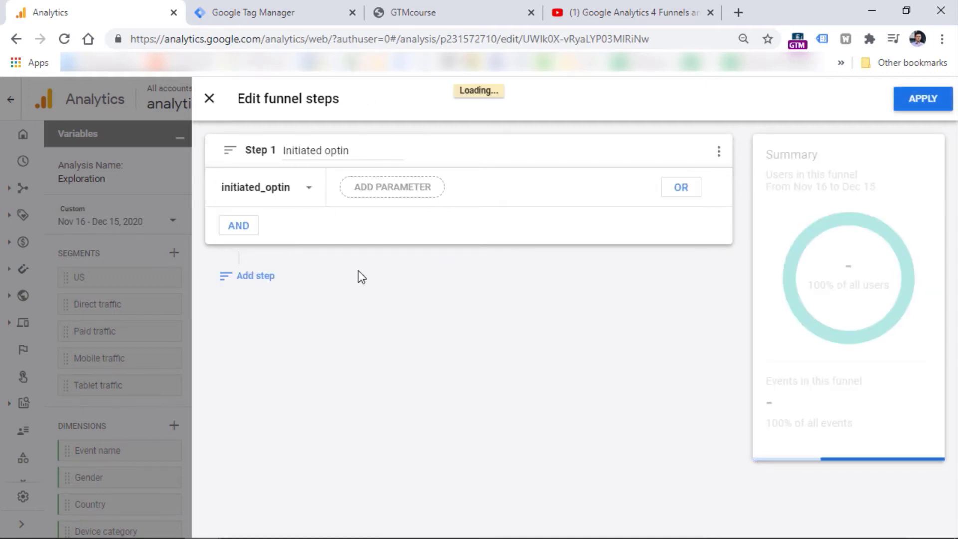
Step: Add Step 2 'Confirmed optin' with event confirmed_email_optin and apply the funnel steps
{"action": "left_click", "coordinate": [251, 277]}
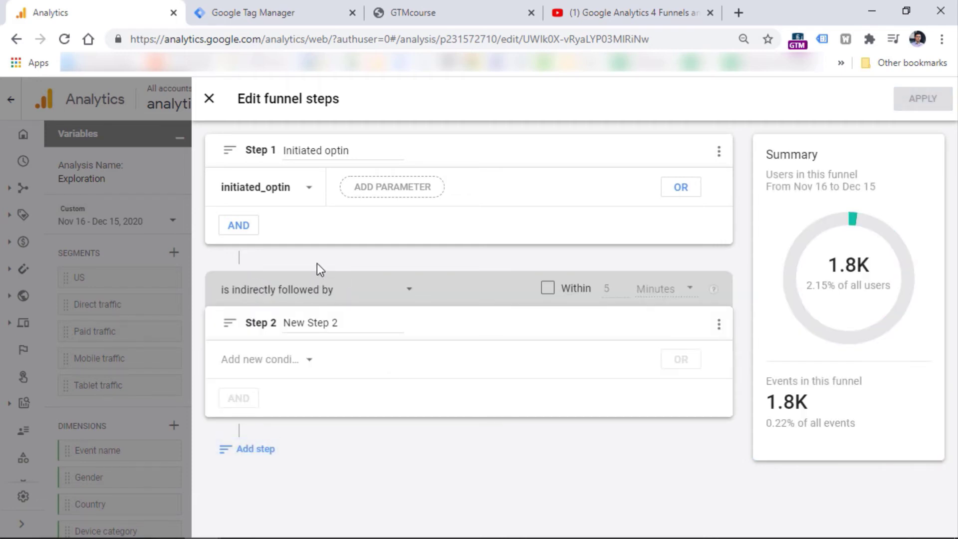
{"action": "left_click", "coordinate": [327, 323]}
{"action": "key", "text": "ctrl+a"}
{"action": "type", "text": "Confirmed optin"}
{"action": "key", "text": "Tab"}
{"action": "left_click", "coordinate": [322, 246]}
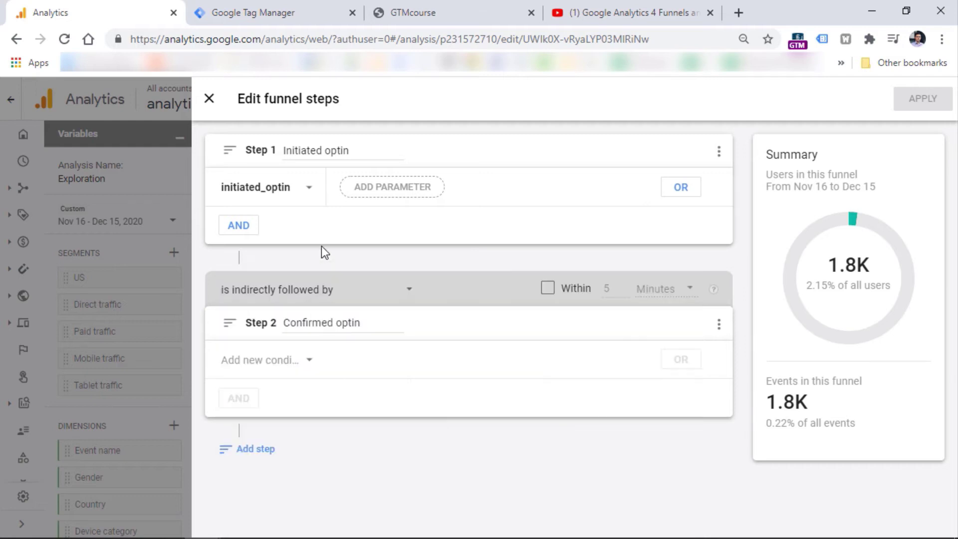
{"action": "left_click", "coordinate": [278, 372]}
{"action": "left_click", "coordinate": [299, 383]}
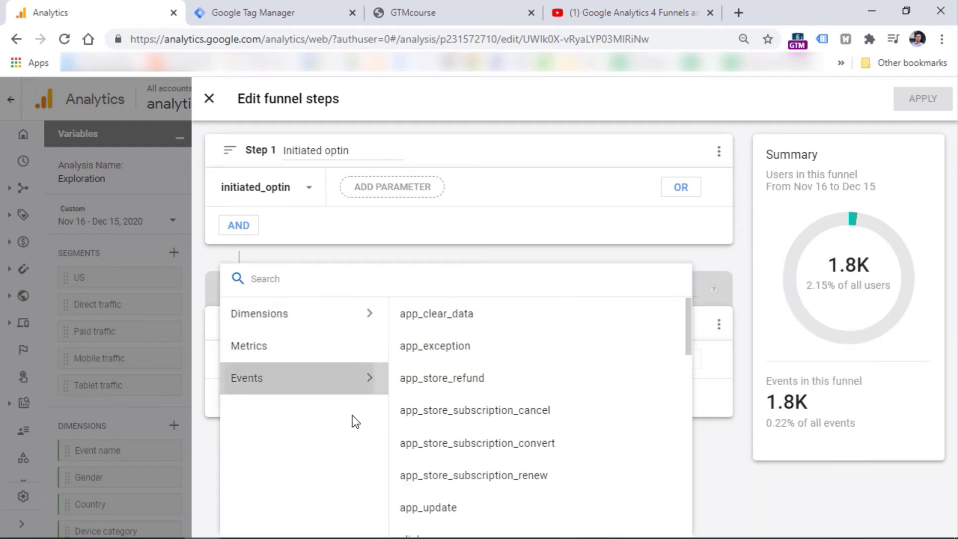
{"action": "left_click_drag", "start_coordinate": [691, 335], "coordinate": [684, 370]}
{"action": "scroll", "coordinate": [562, 364], "scroll_direction": "down", "scroll_amount": 1}
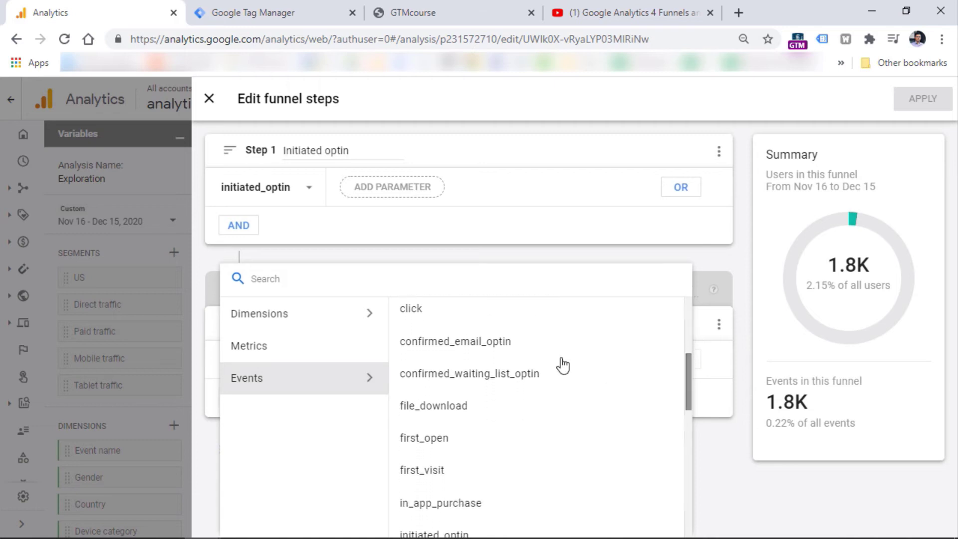
{"action": "left_click", "coordinate": [455, 351]}
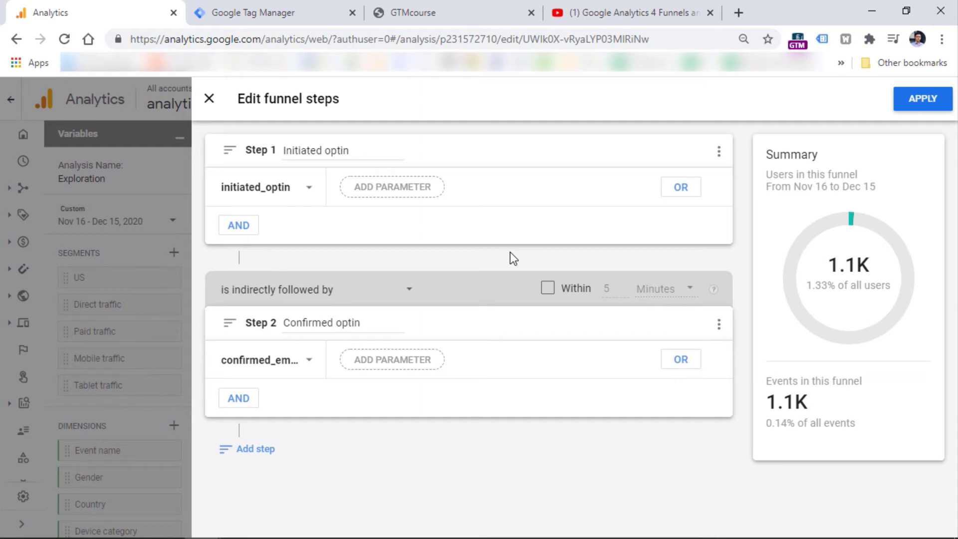
{"action": "left_click", "coordinate": [922, 99]}
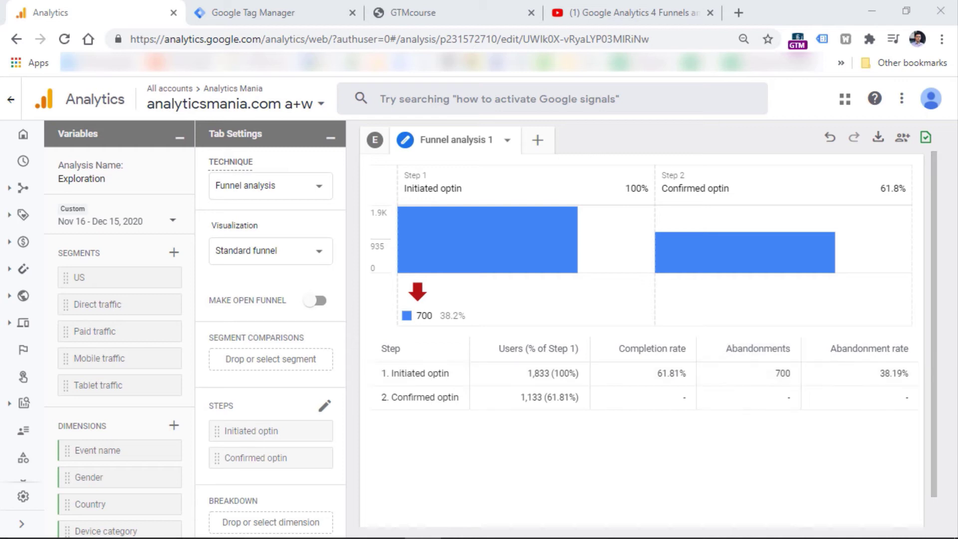
Step: Add a Path analysis tab, start over, and set its ending point to event confirmed_email_optin
{"action": "left_click", "coordinate": [538, 145]}
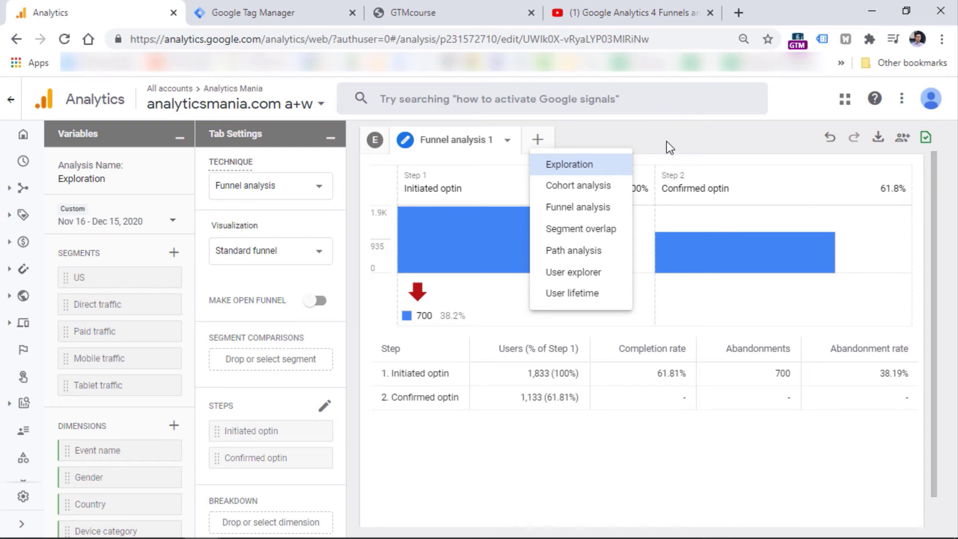
{"action": "left_click", "coordinate": [573, 249]}
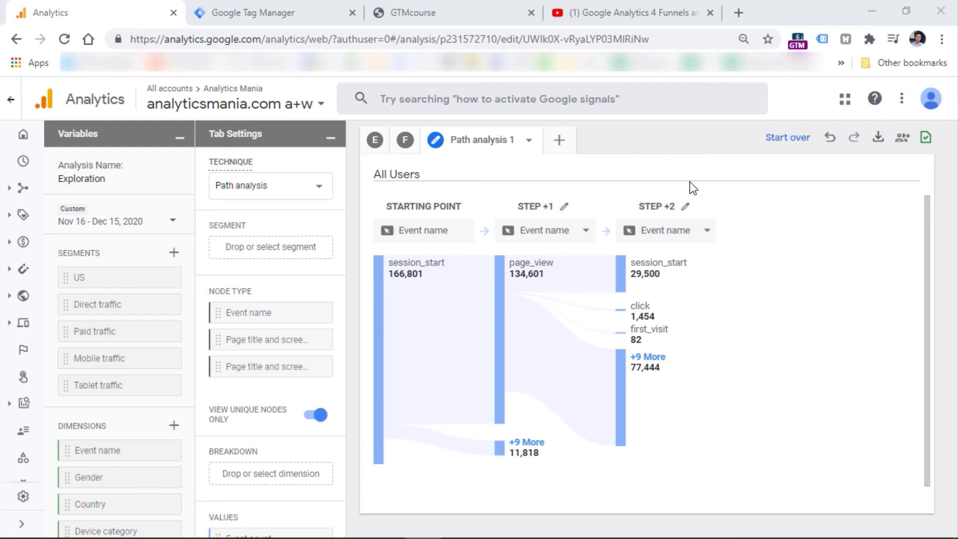
{"action": "left_click", "coordinate": [787, 138]}
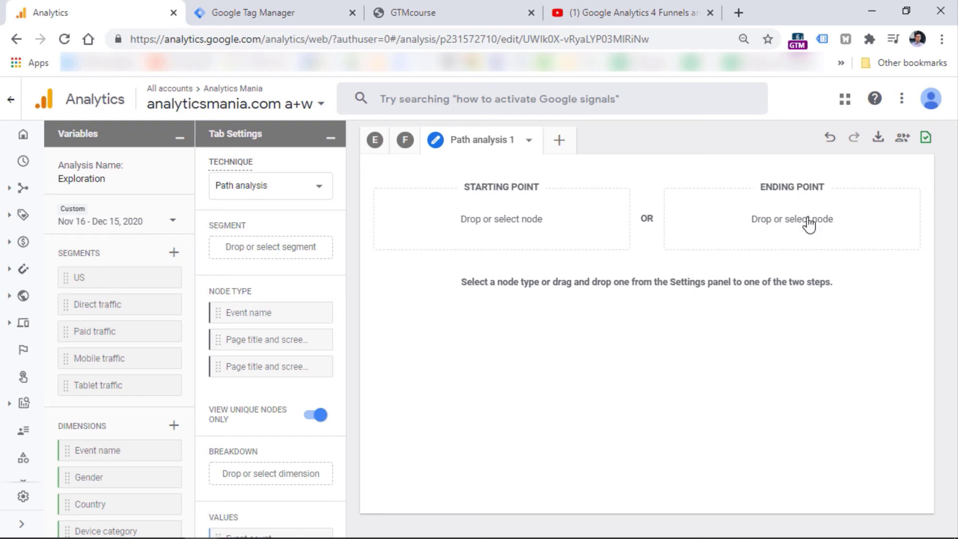
{"action": "left_click", "coordinate": [793, 222]}
{"action": "left_click", "coordinate": [842, 237]}
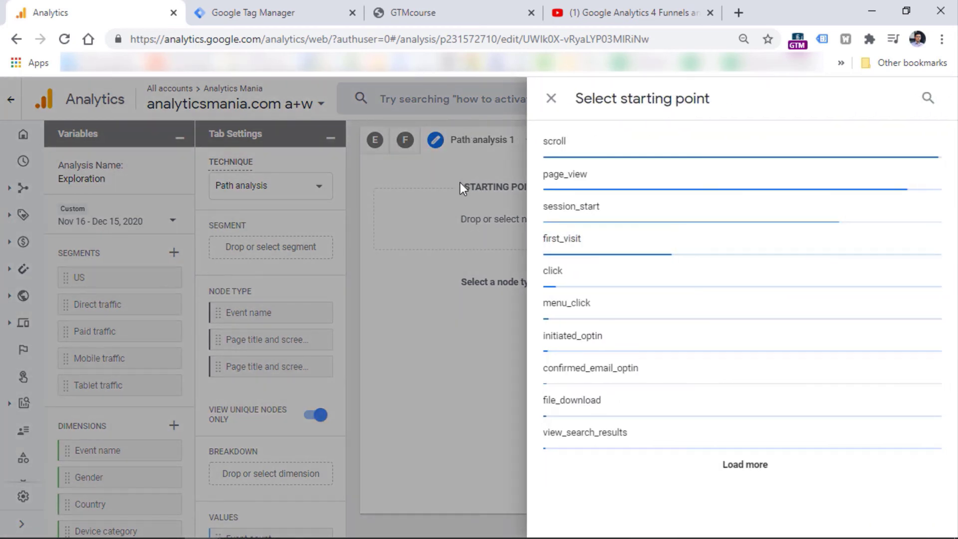
{"action": "left_click", "coordinate": [588, 370]}
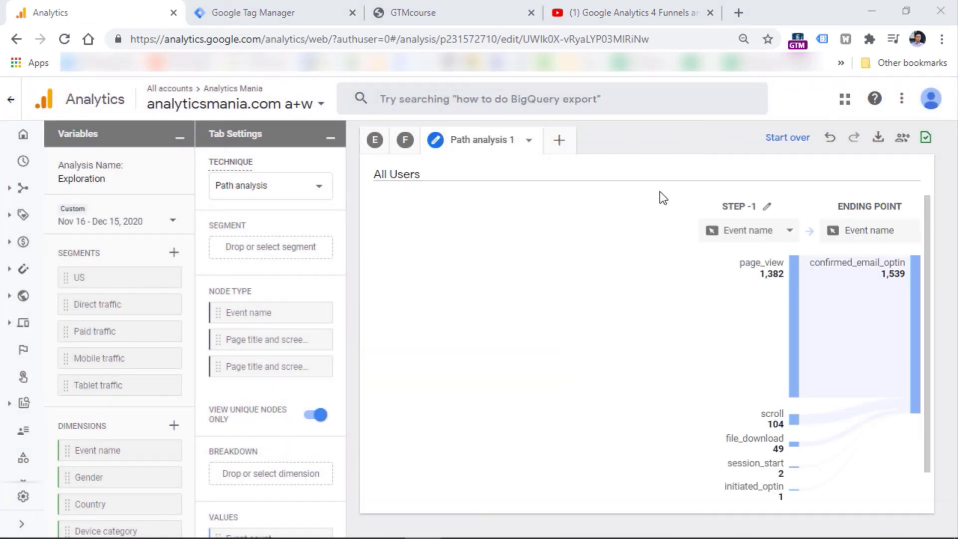
Step: Expand the backward path through page_view, scroll, initiated_optin and page_view to STEP -5
{"action": "mouse_move", "coordinate": [854, 273]}
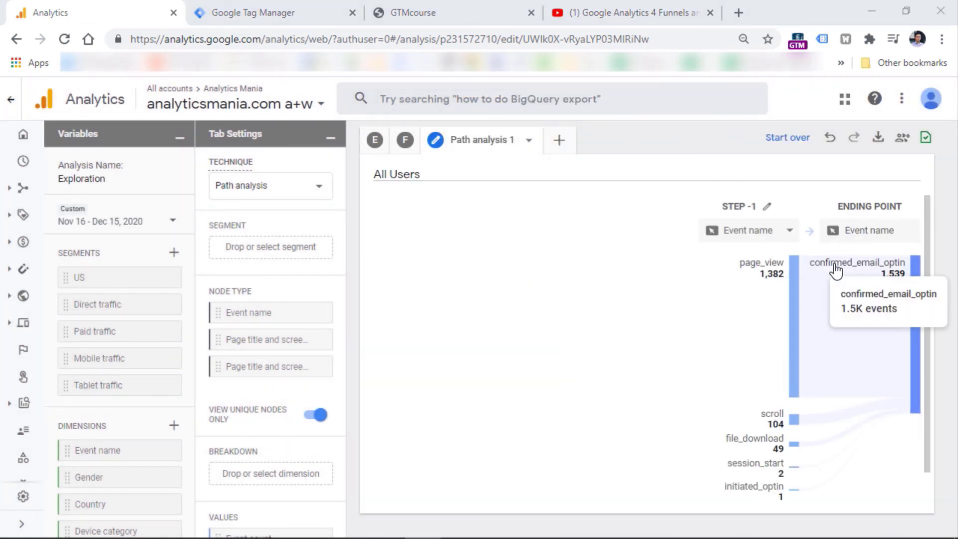
{"action": "mouse_move", "coordinate": [792, 328]}
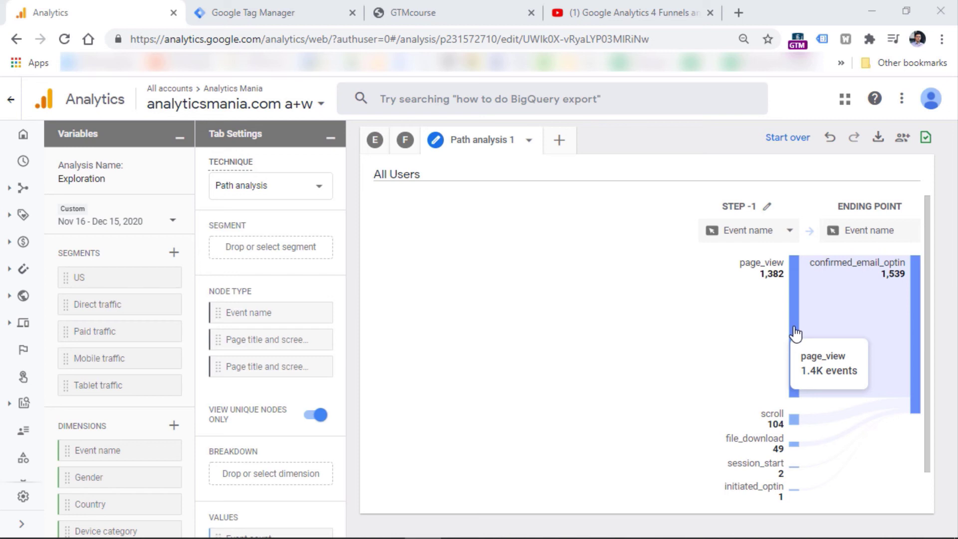
{"action": "left_click", "coordinate": [794, 328]}
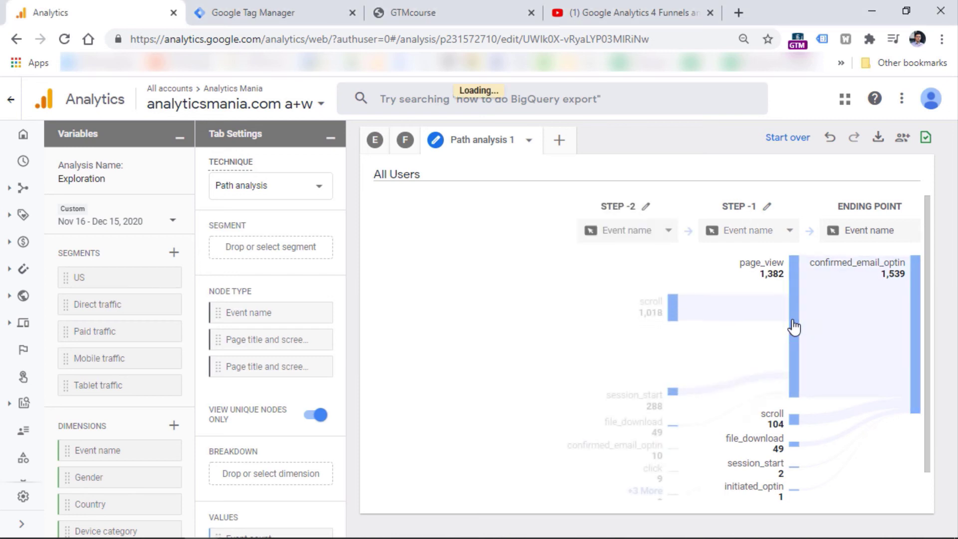
{"action": "mouse_move", "coordinate": [671, 307]}
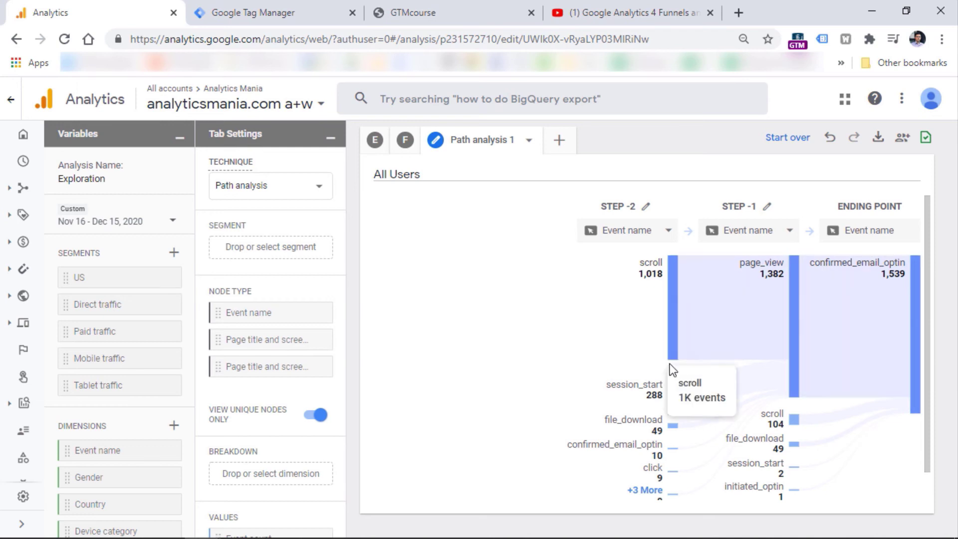
{"action": "left_click", "coordinate": [671, 307]}
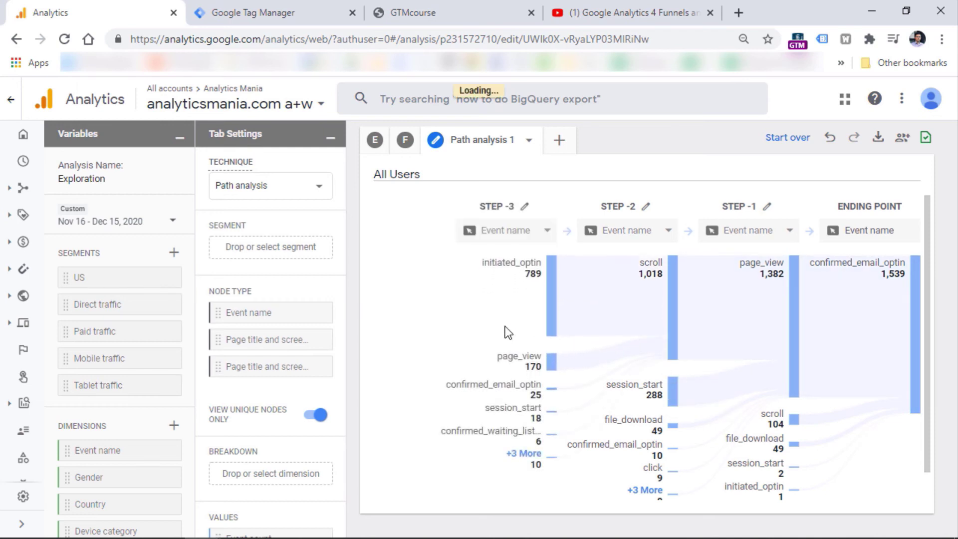
{"action": "left_click", "coordinate": [552, 292]}
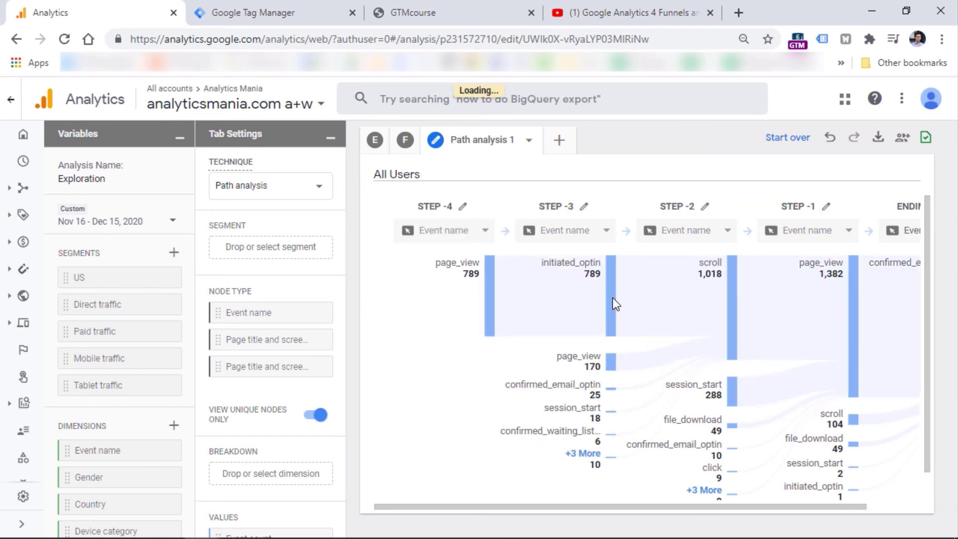
{"action": "mouse_move", "coordinate": [491, 327]}
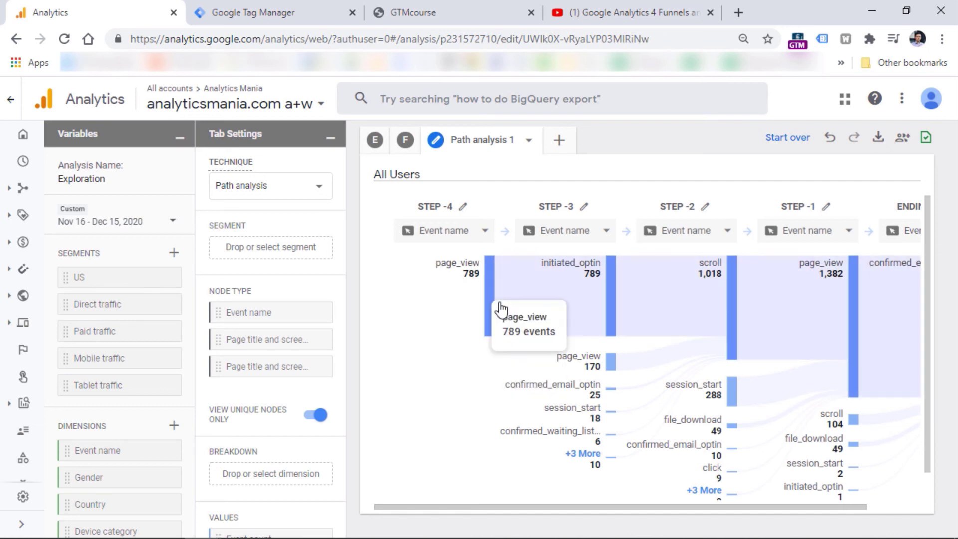
{"action": "mouse_move", "coordinate": [745, 507]}
{"action": "left_mouse_down"}
{"action": "mouse_move", "coordinate": [798, 507]}
{"action": "mouse_move", "coordinate": [749, 507]}
{"action": "left_mouse_up"}
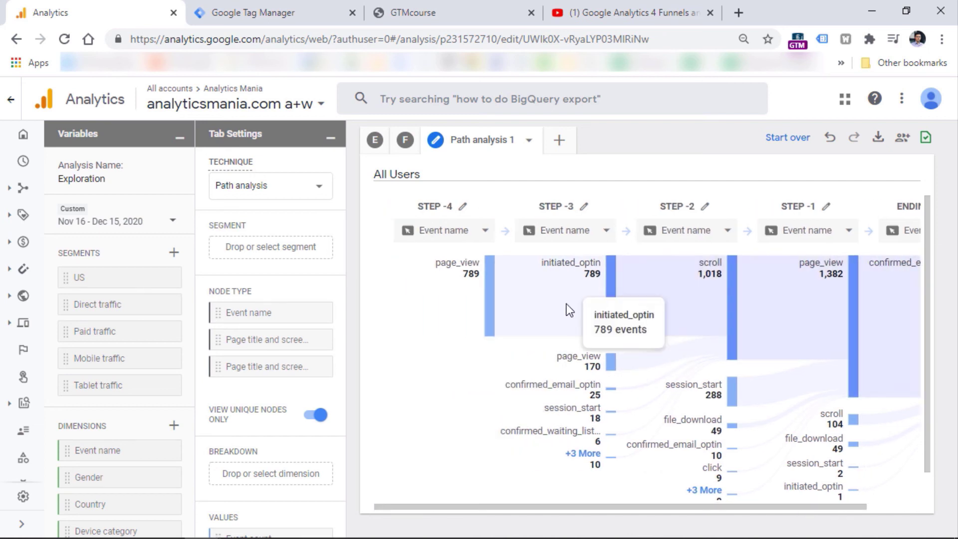
{"action": "mouse_move", "coordinate": [444, 269]}
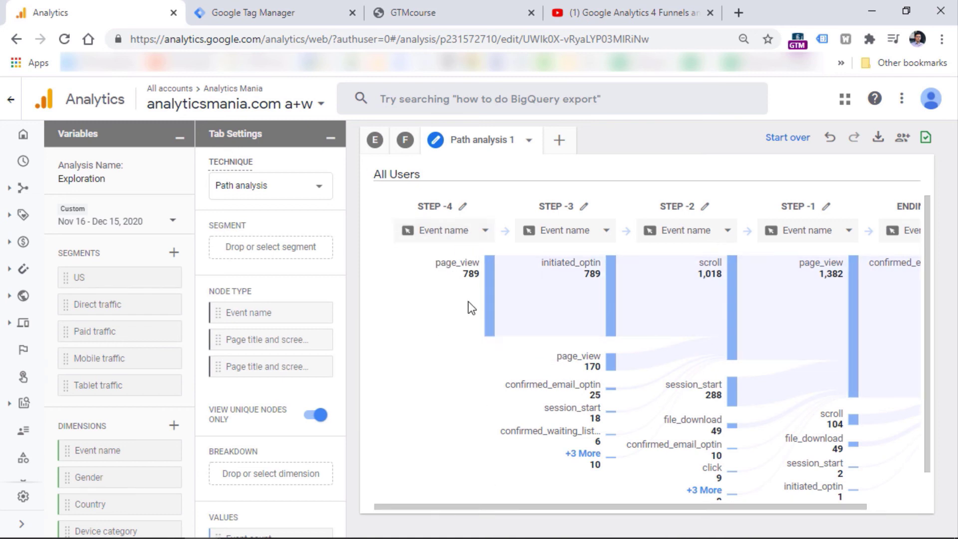
{"action": "left_click", "coordinate": [484, 298]}
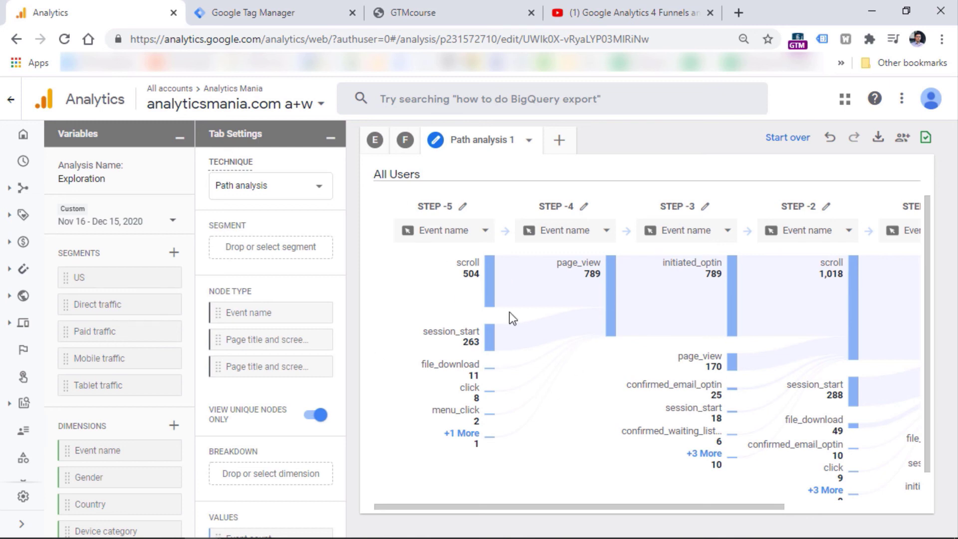
{"action": "scroll", "coordinate": [528, 349], "scroll_direction": "right", "scroll_amount": 3}
{"action": "left_click", "coordinate": [456, 507]}
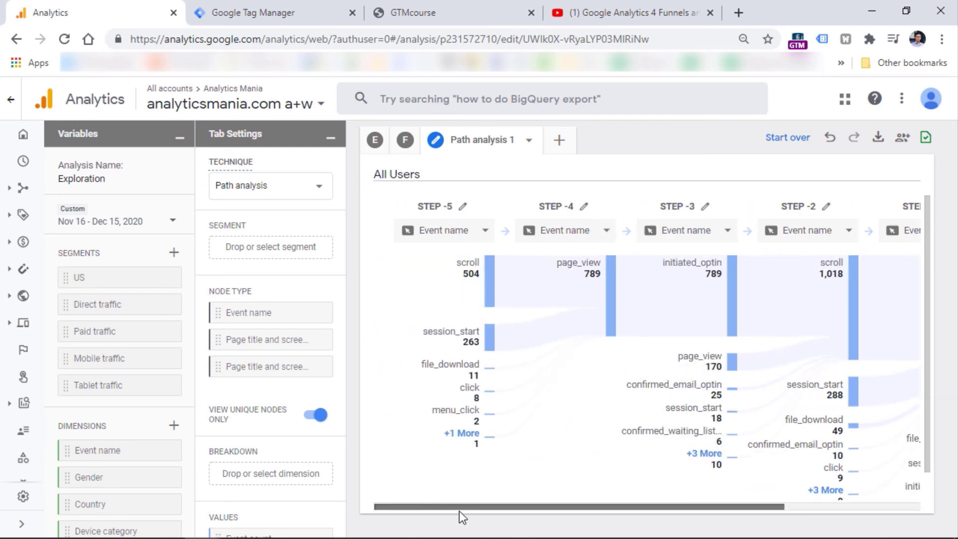
{"action": "scroll", "coordinate": [578, 509], "scroll_direction": "right", "scroll_amount": 2}
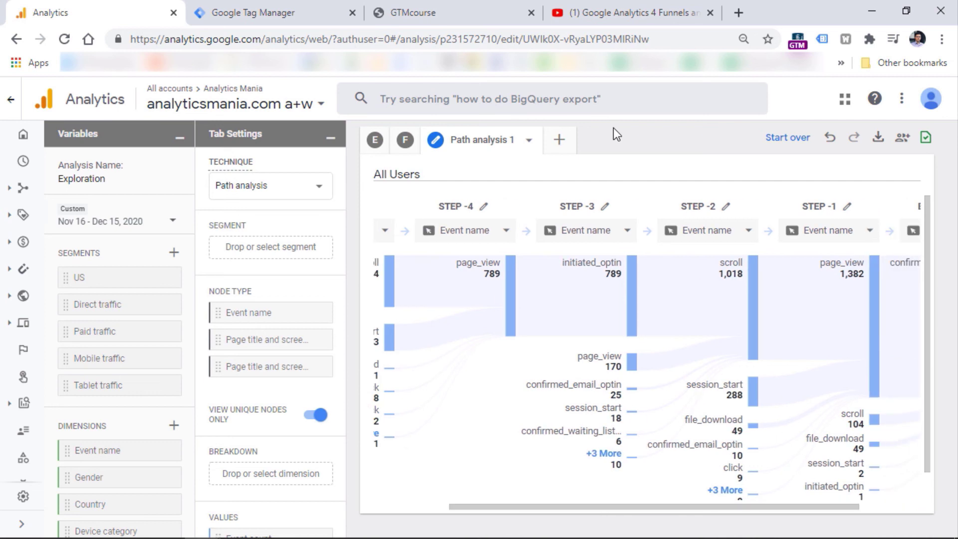
Step: Bring up the technique list for a new tab beside Path analysis 1
{"action": "left_click", "coordinate": [559, 140]}
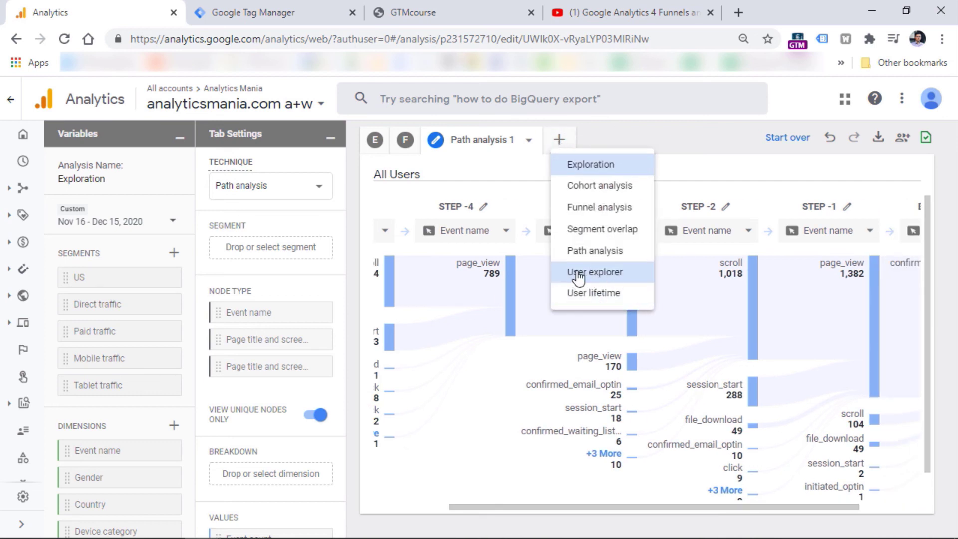